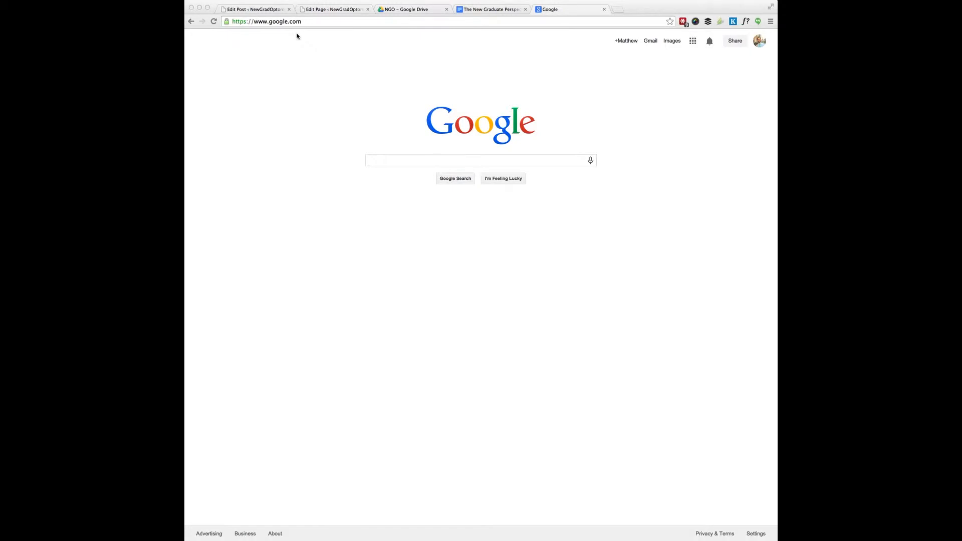
Step: Go to trello.com and begin the free sign-up, entering the user's first name
left_click(292, 24)
type("trello.com")
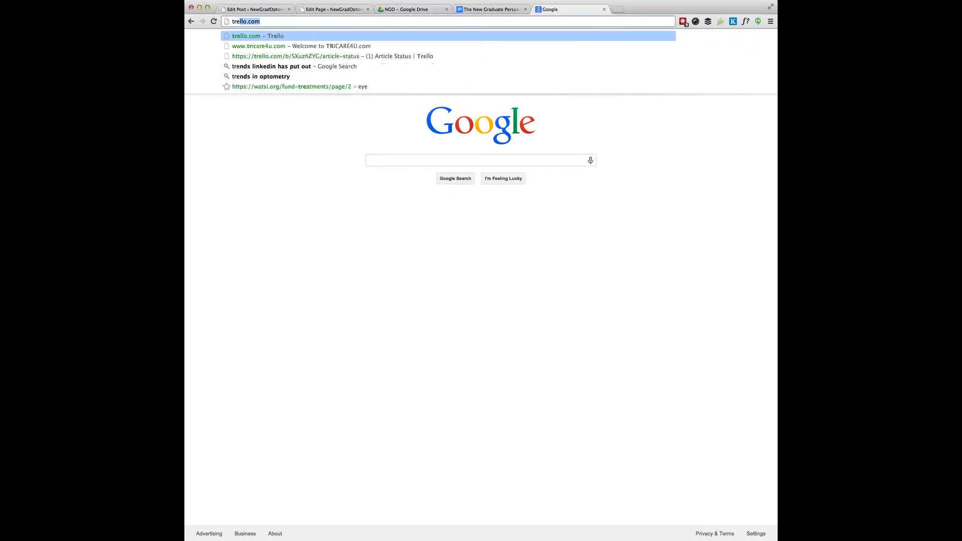
key("Return")
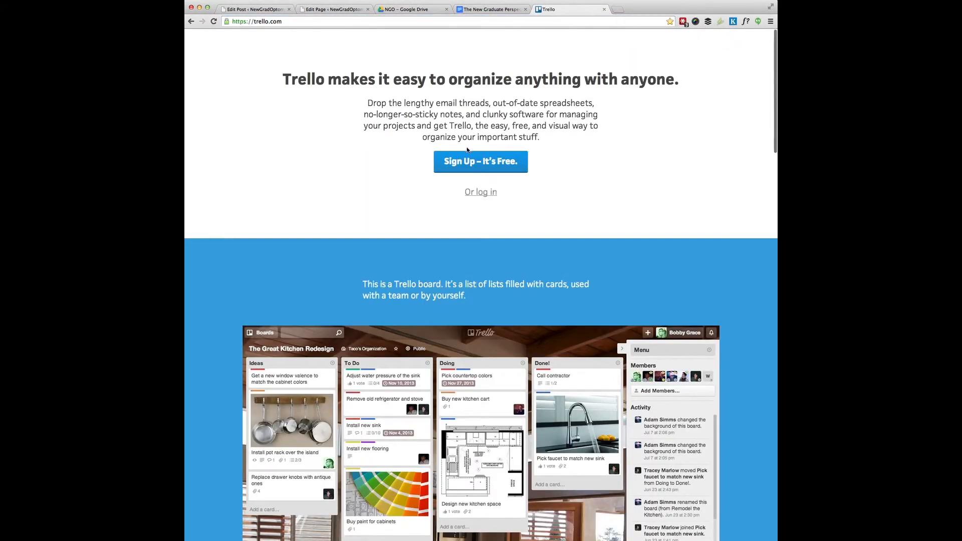
left_click(471, 160)
type("Matt")
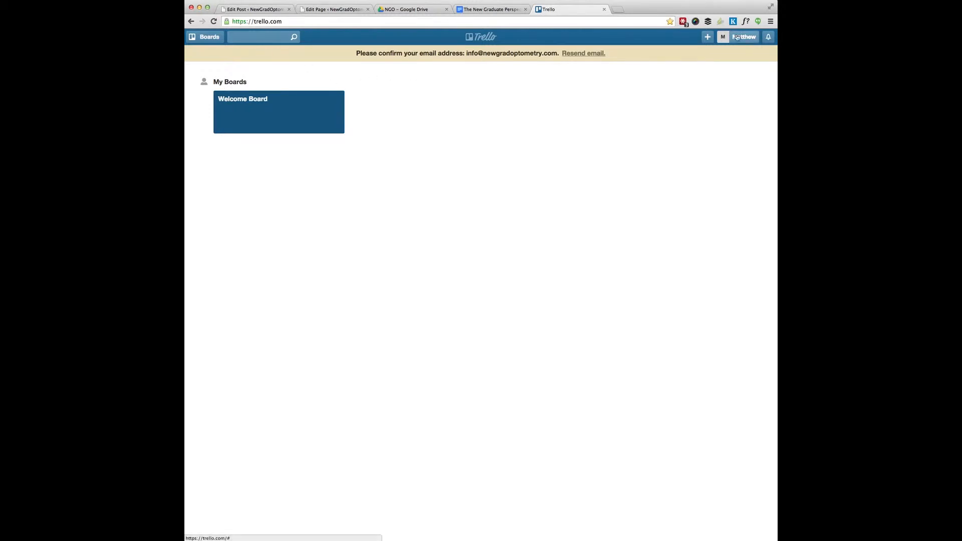
Step: Create a private board titled 'Lead List' and collapse its Menu sidebar
left_click(206, 37)
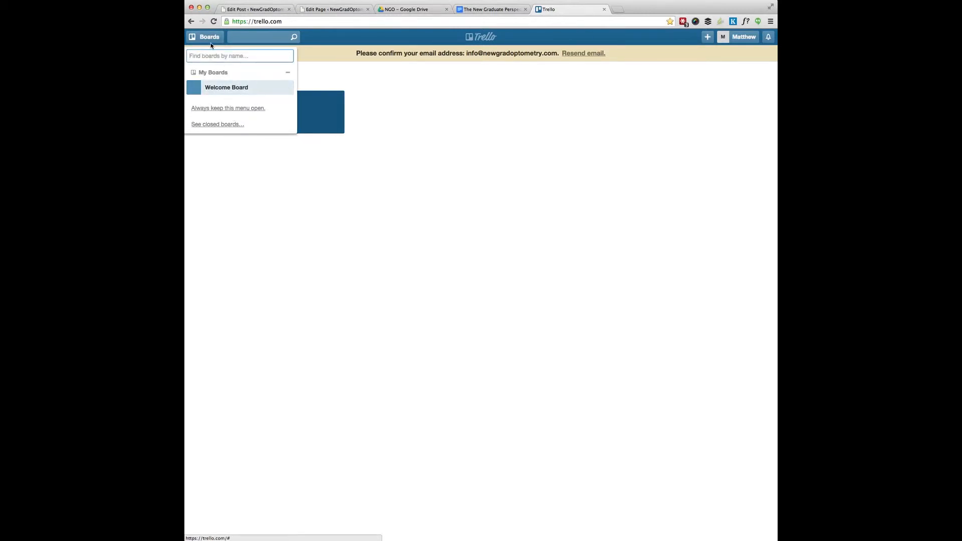
left_click(584, 90)
left_click(708, 37)
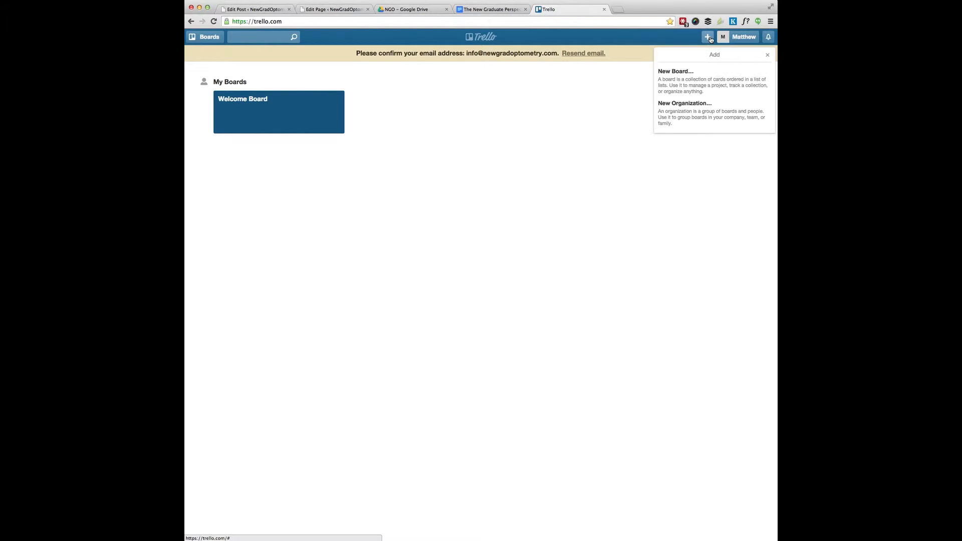
left_click(697, 92)
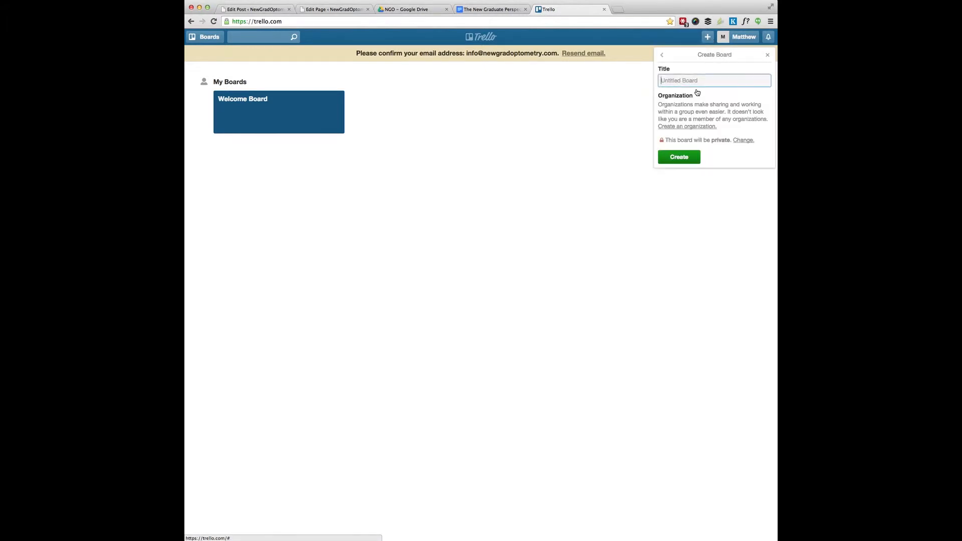
type("Lead List")
left_click(677, 156)
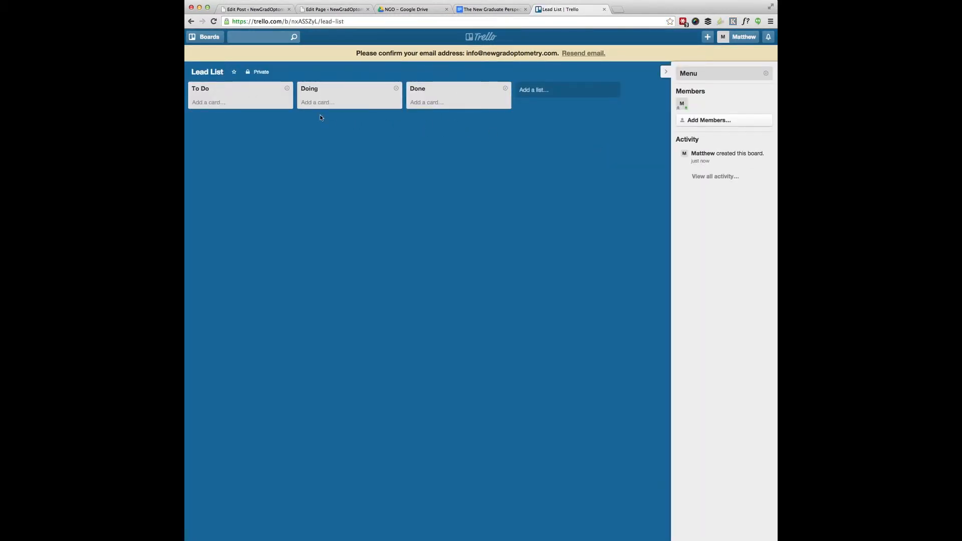
left_click(665, 71)
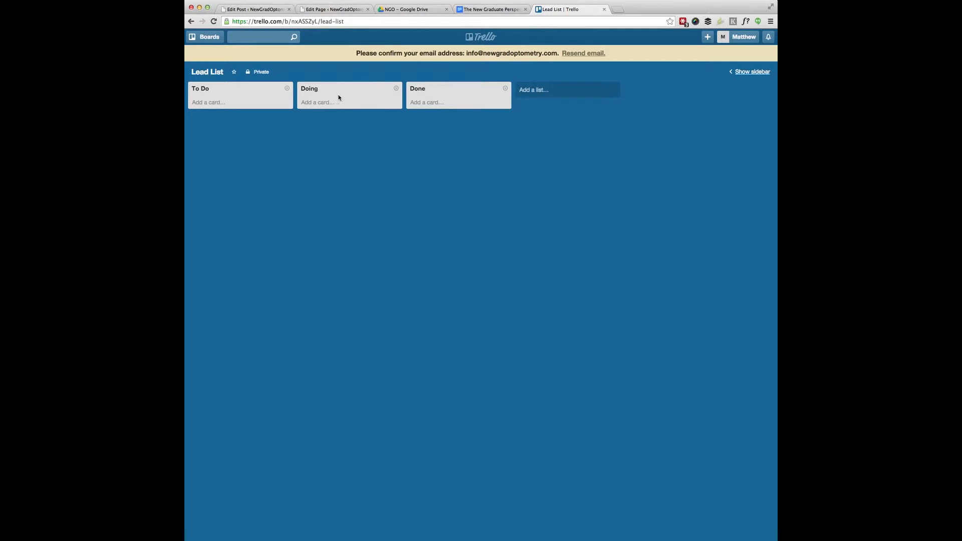
Step: Rename the To Do, Doing and Done lists to Failed Lead, Connections and Email Sent
left_click(202, 91)
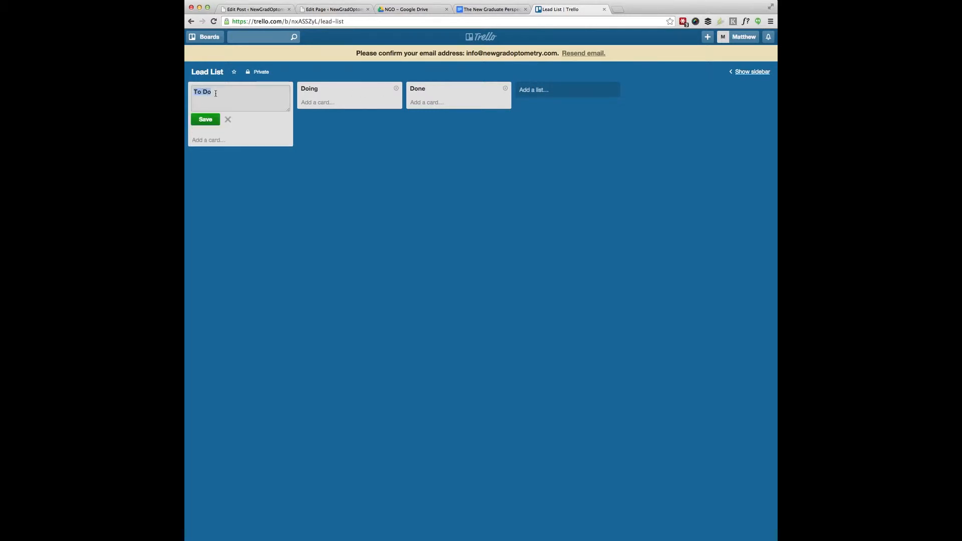
type("Failed Lead")
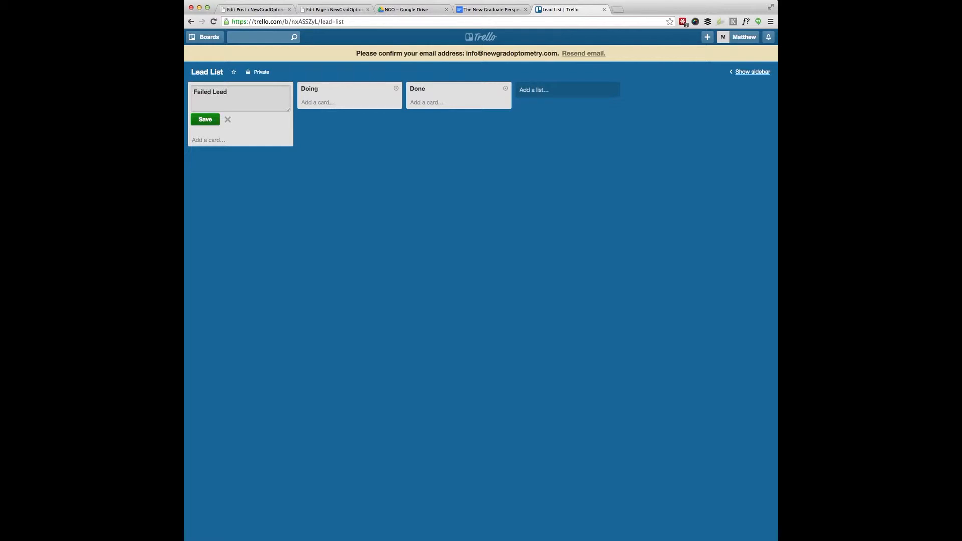
left_click(209, 122)
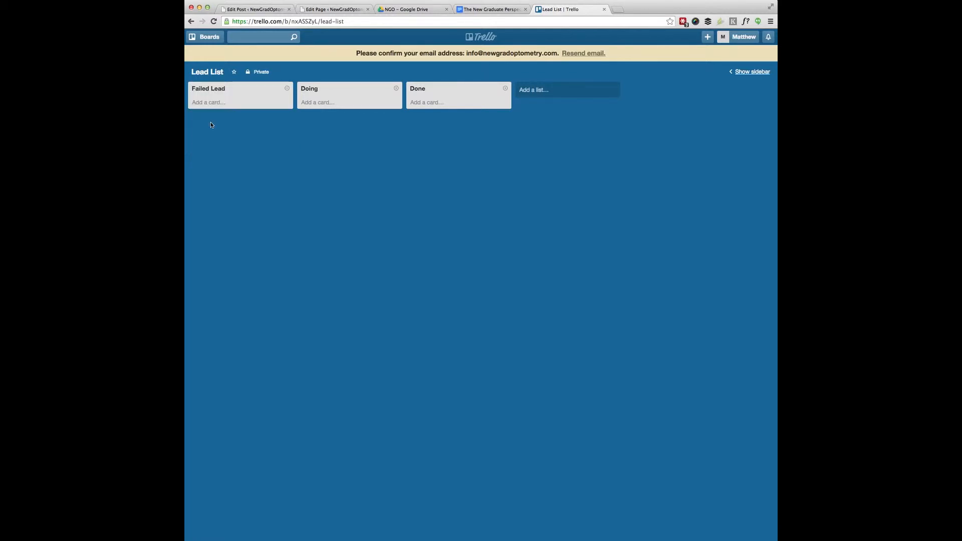
left_click(315, 90)
type("Cibbec")
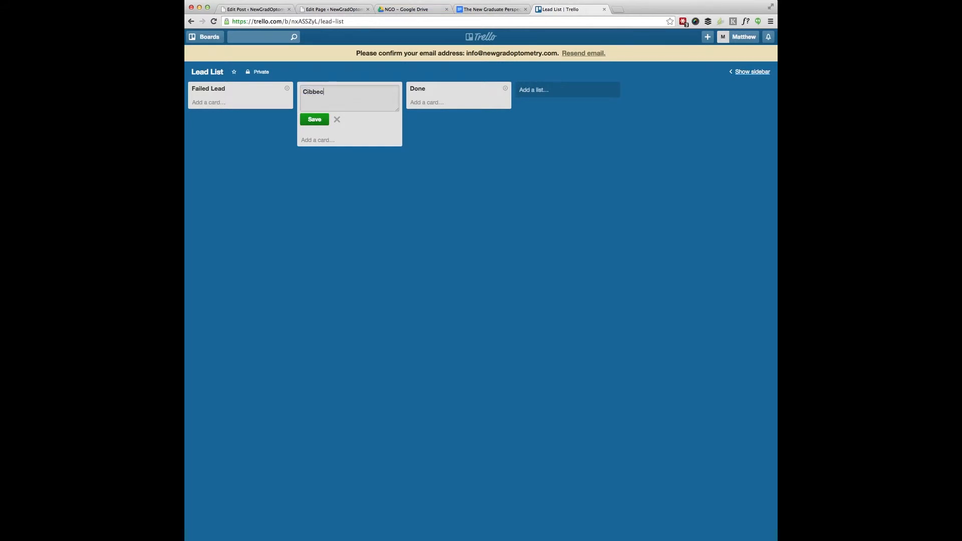
key("BackSpace")
key("BackSpace")
key("BackSpace")
type("onnections")
left_click(315, 120)
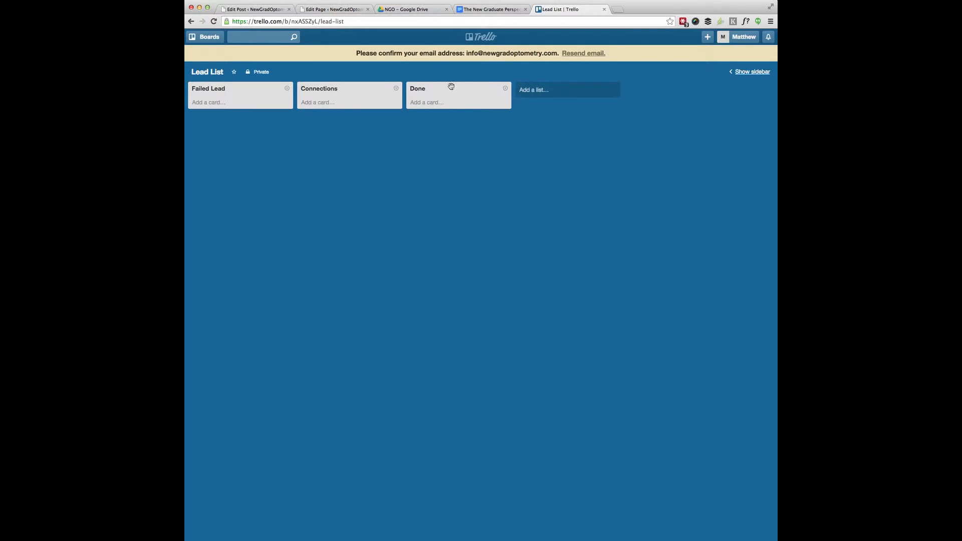
left_click(422, 91)
type("Email Sent")
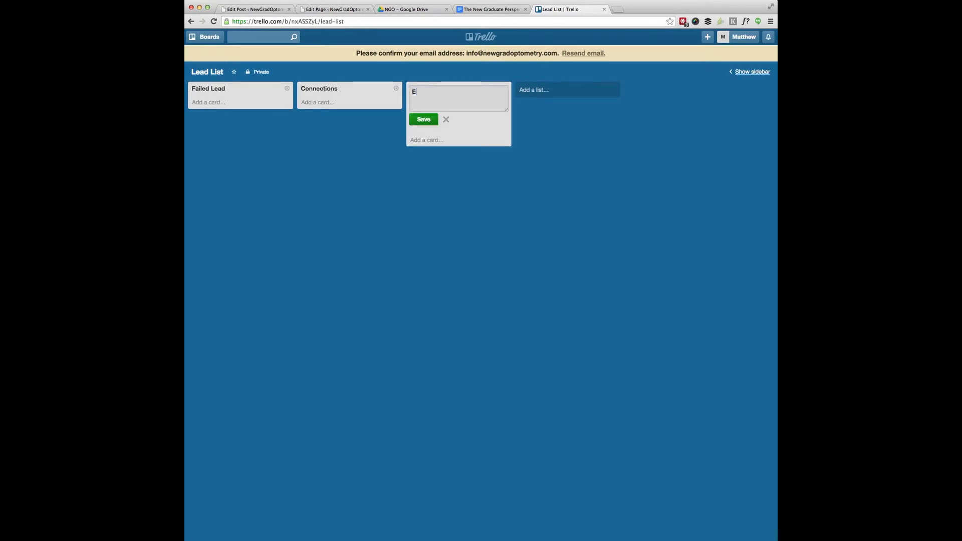
left_click(424, 119)
Step: Add lists 'Responded to email waiting on next step', 'Phone call made' and 'Talked with lead'
left_click(536, 90)
type("Repponde")
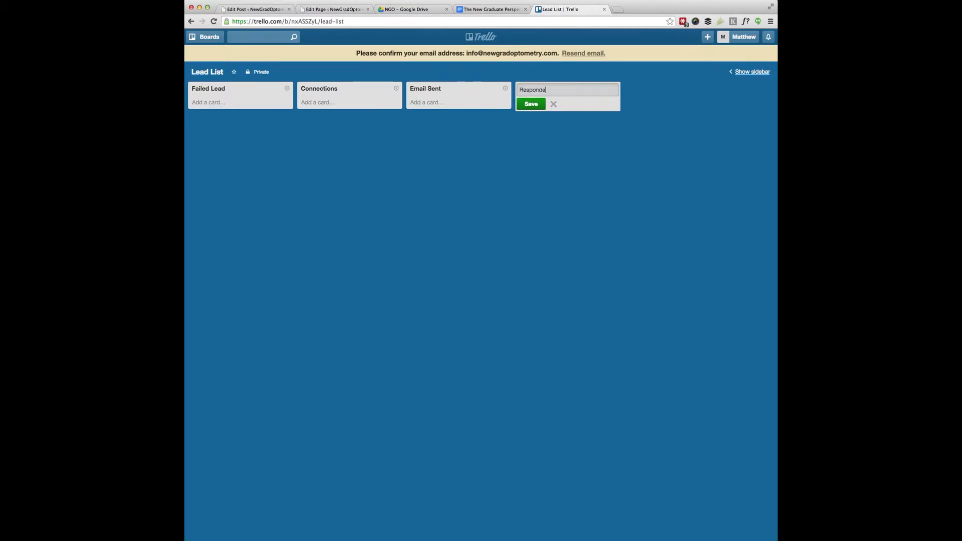
type("d to email waitinf o")
type("g on next")
type(" step")
left_click(531, 104)
left_click(639, 94)
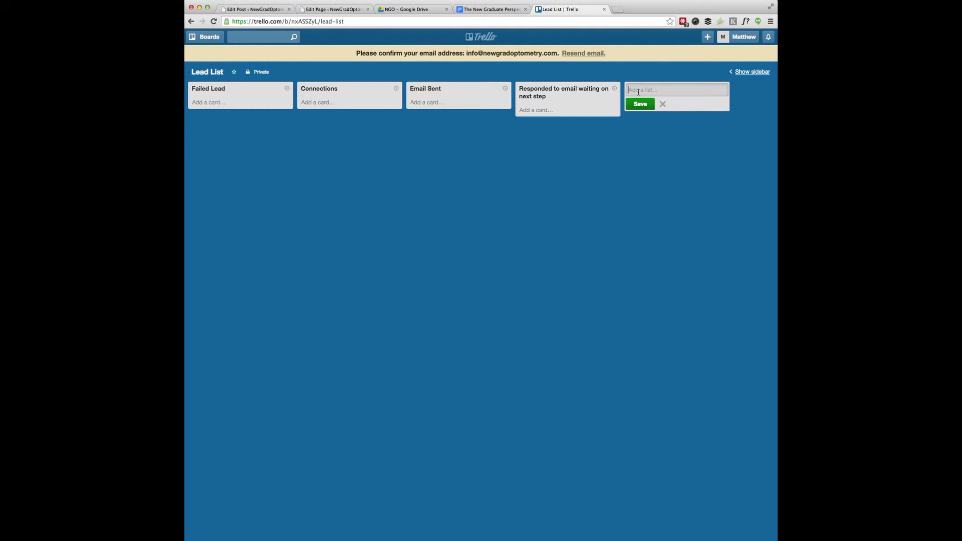
type("Phone call made")
left_click(640, 104)
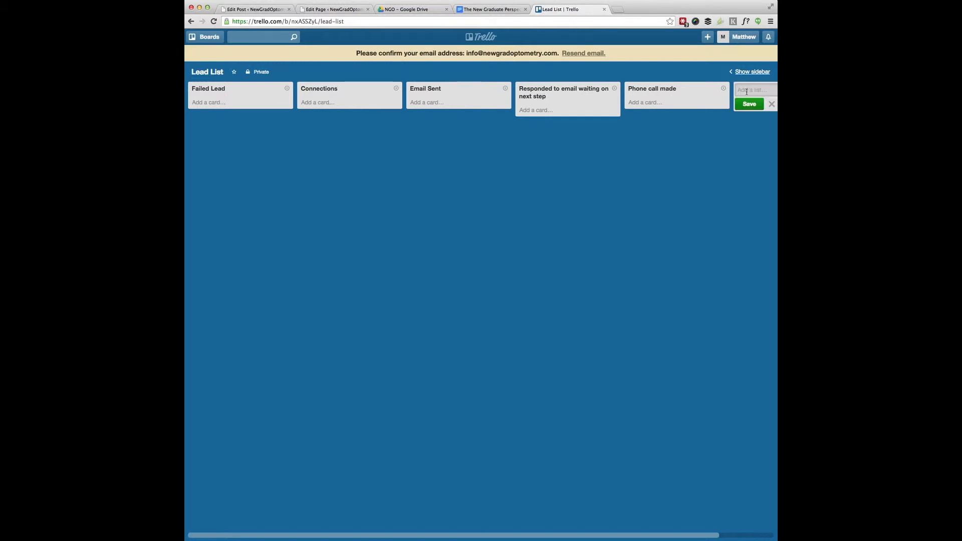
type("Talked with lead")
left_click(687, 104)
Step: Add lists 'Sent Resume / Biz Plan', 'Visited Practice', 'Offer Recieved' and 'Accepted Position'
left_click(714, 89)
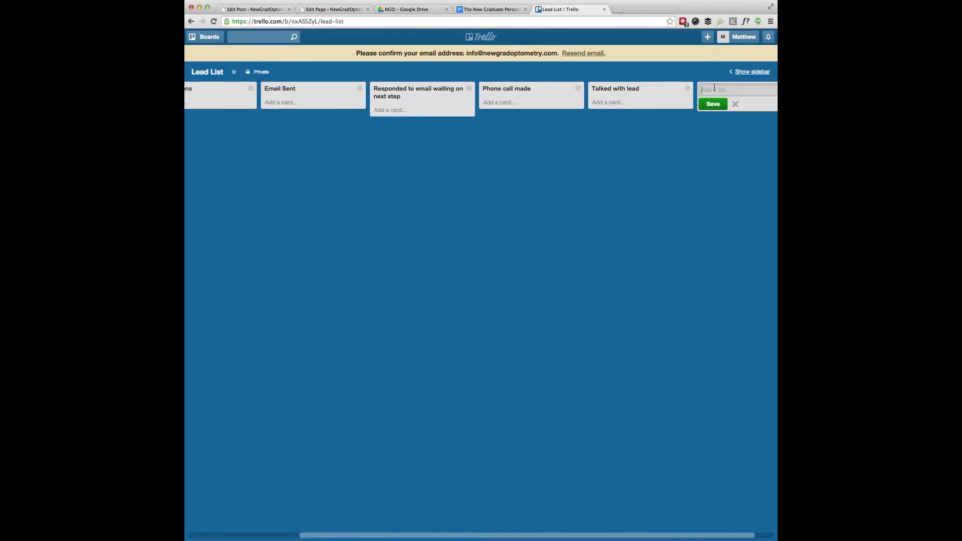
type("Sent Resume / Biz Plan")
left_click(724, 105)
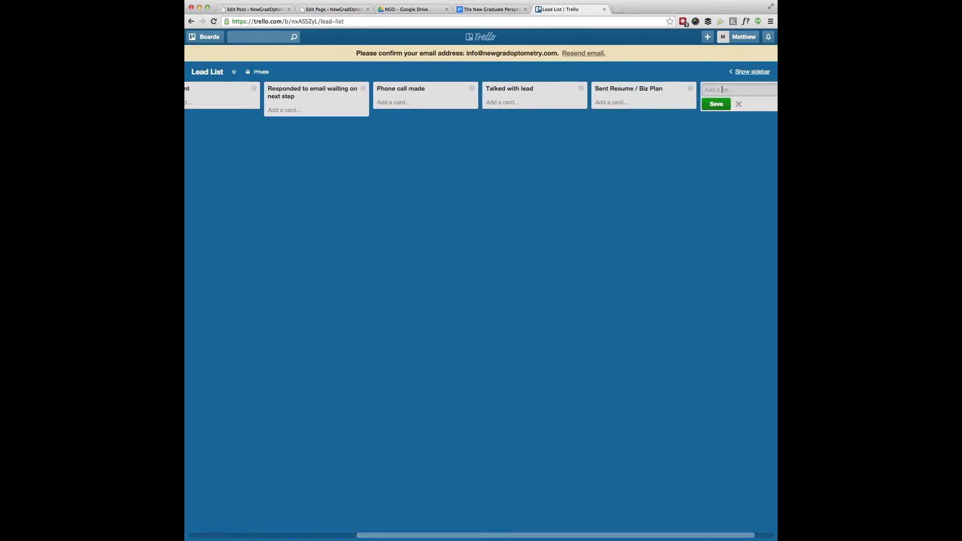
type("Visited Practice")
left_click(724, 105)
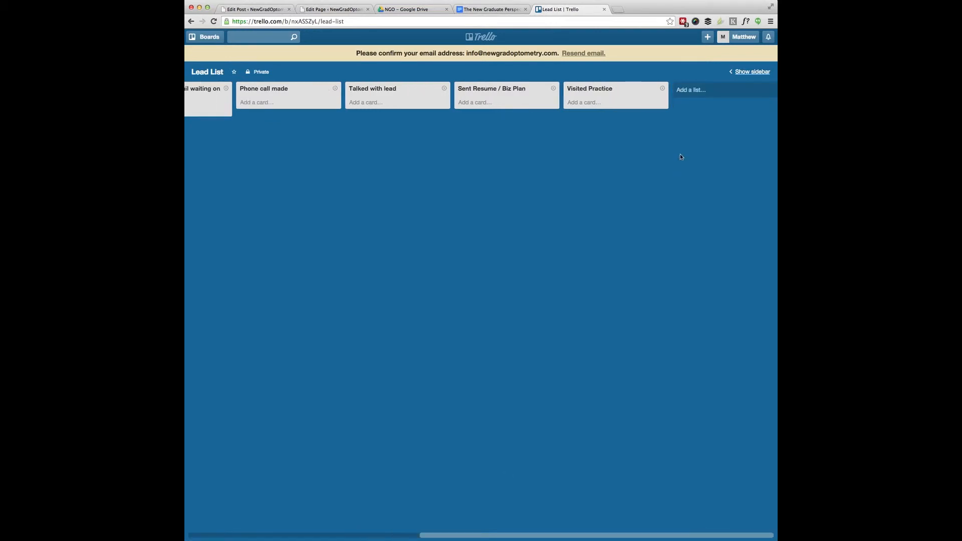
left_click(688, 92)
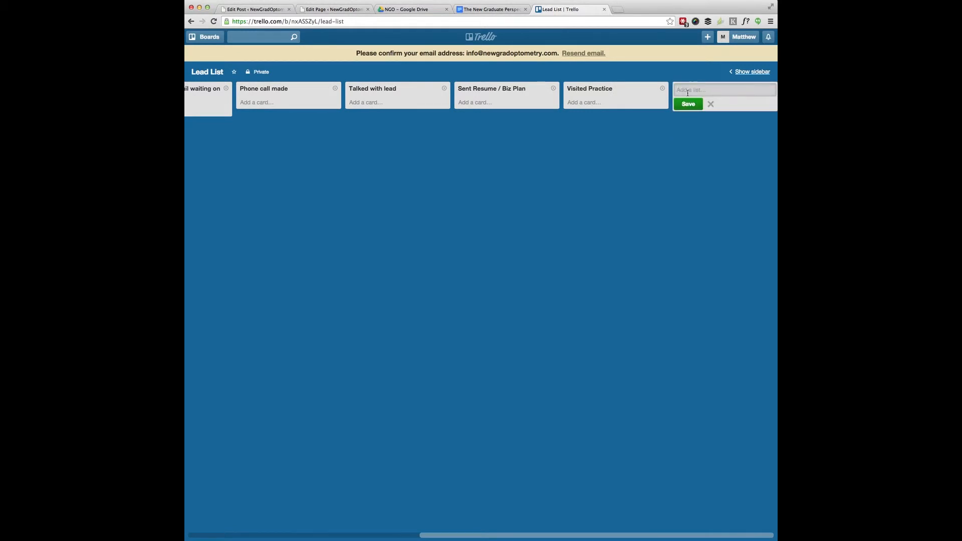
type("Offer Recieved")
left_click(695, 103)
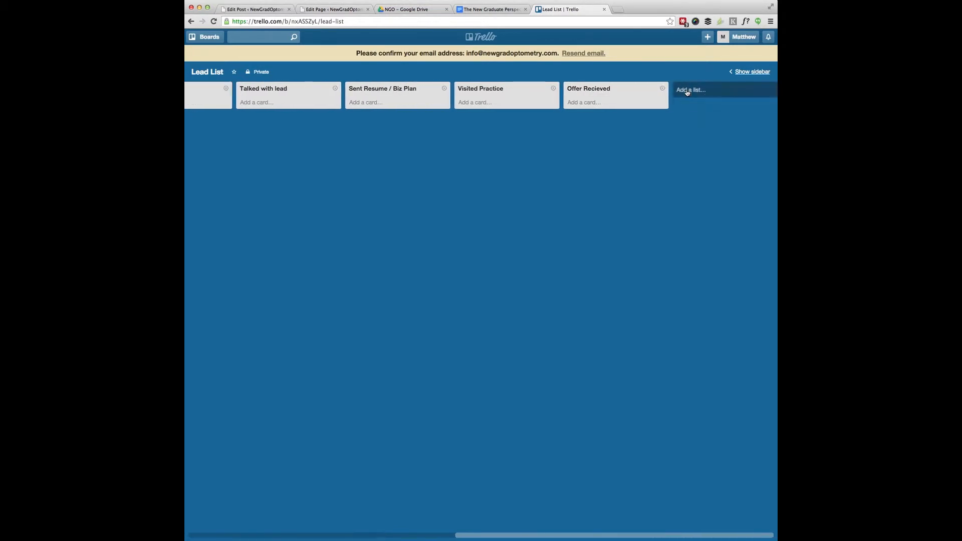
type("Accepted ")
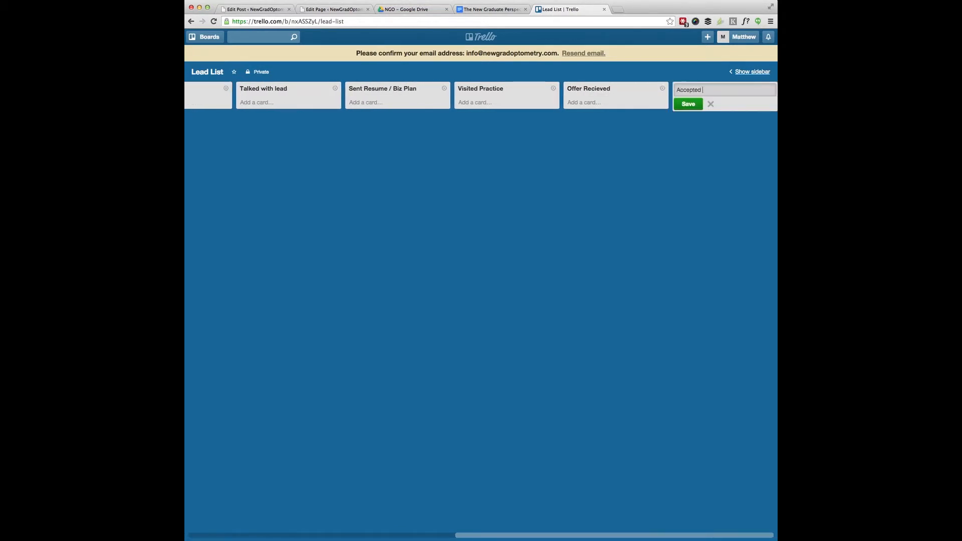
type("Position")
left_click(687, 104)
Step: Add two cards to Connections, each with a lead's name and e-mail address, then close the composer
scroll(630, 198, "left", 10)
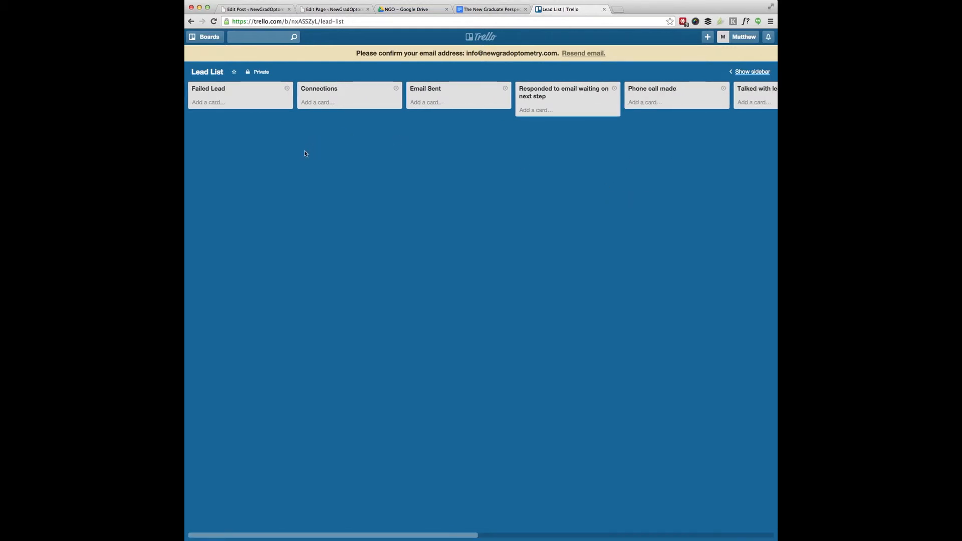
left_click(316, 103)
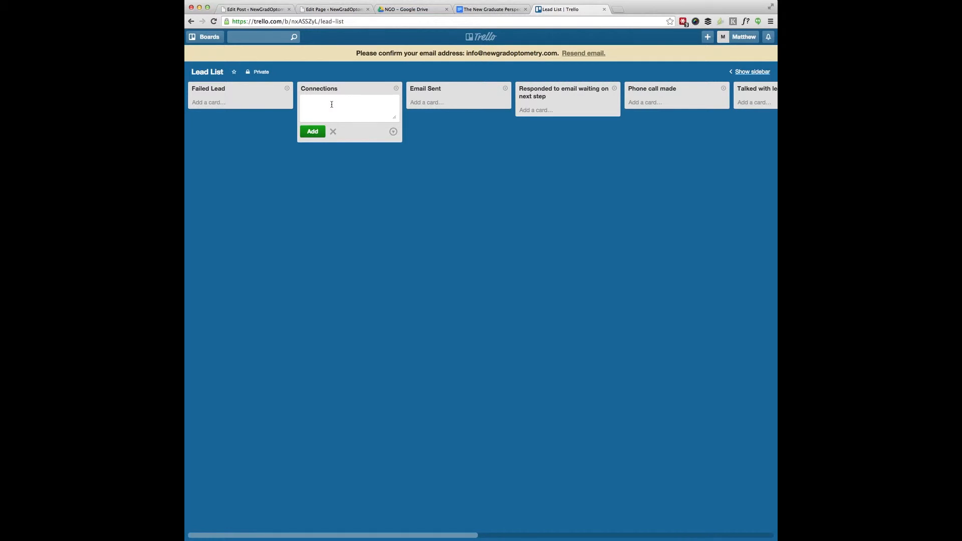
type("Joe")
left_click(313, 131)
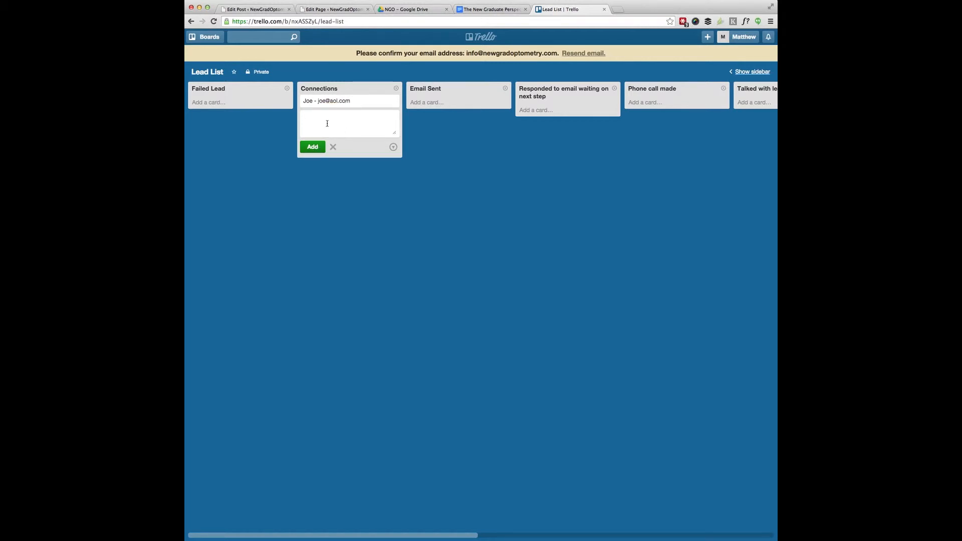
left_click(317, 151)
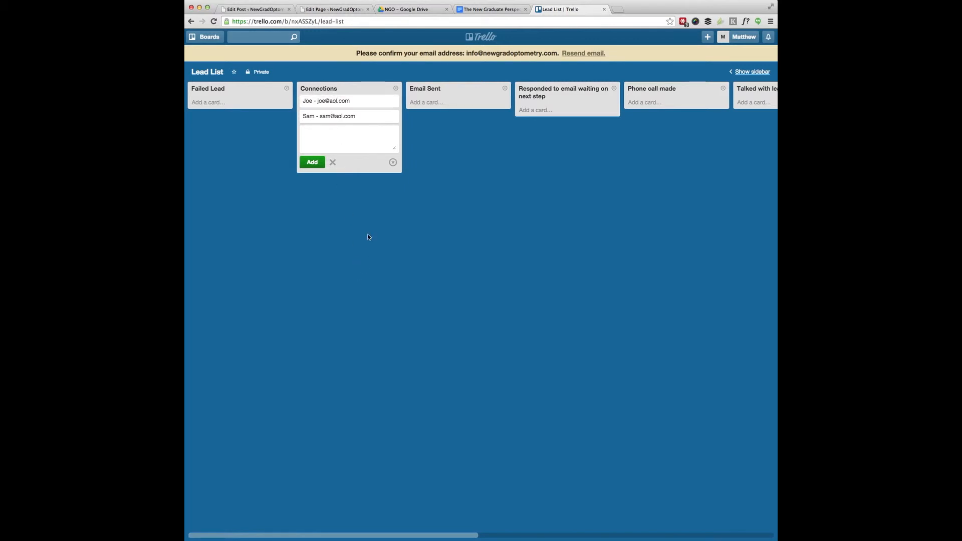
left_click(352, 184)
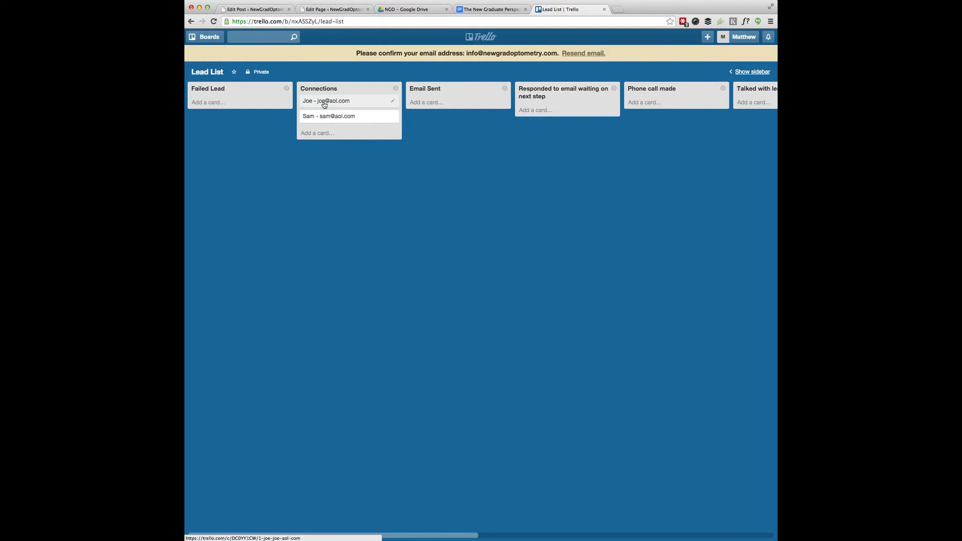
Step: Move the first lead card into Email Sent, briefly via Failed Lead
left_click_drag(309, 102, 417, 102)
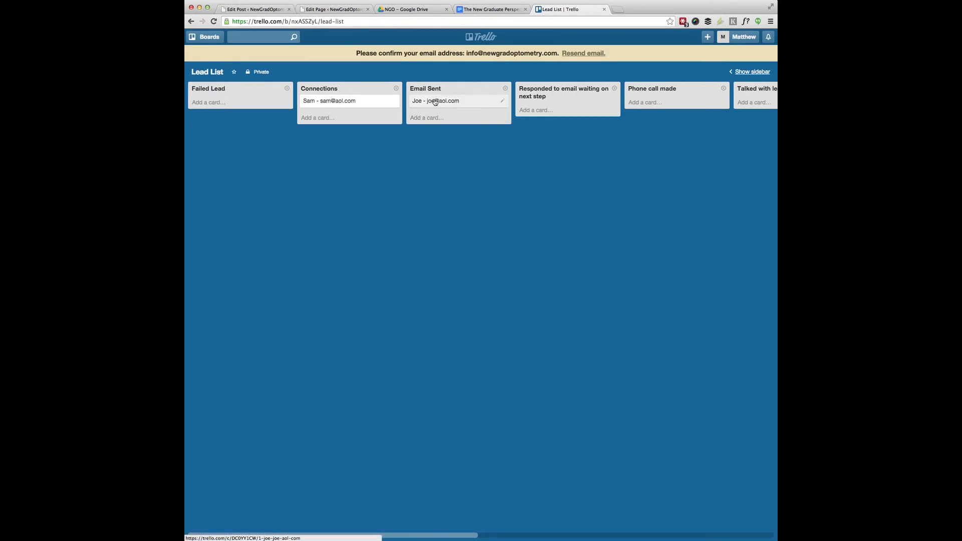
left_click_drag(435, 102, 212, 101)
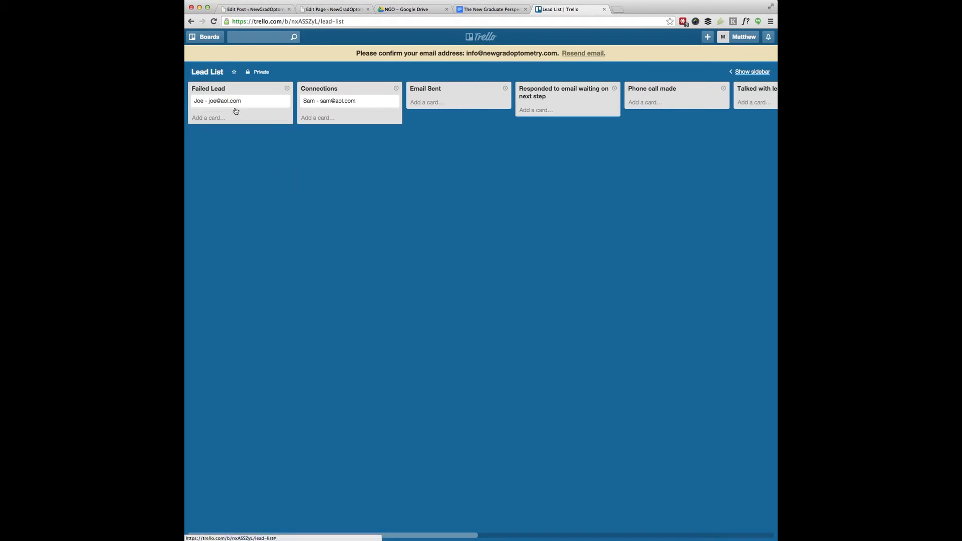
left_click_drag(203, 102, 434, 105)
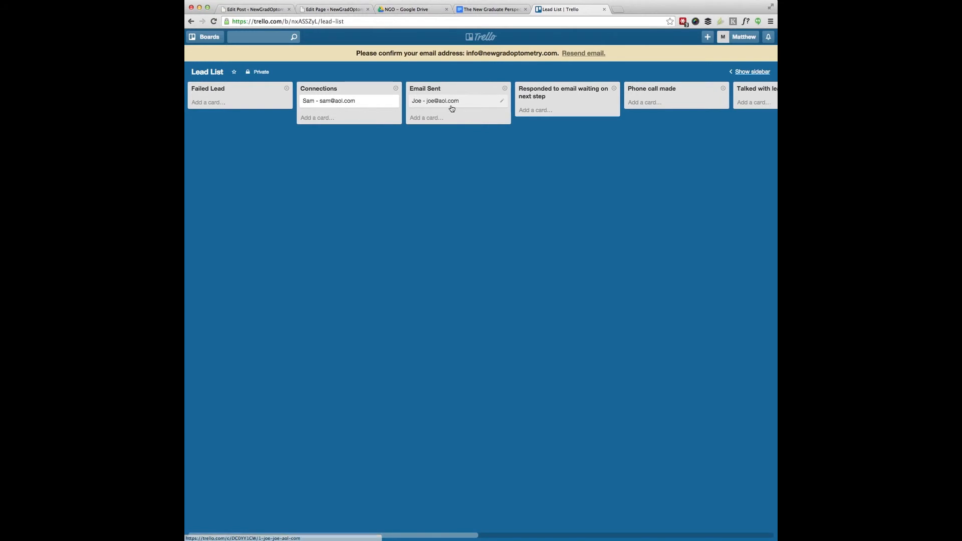
Step: Move the second lead card through Email Sent and Responded to email into Phone call made
scroll(452, 108, "right", 2)
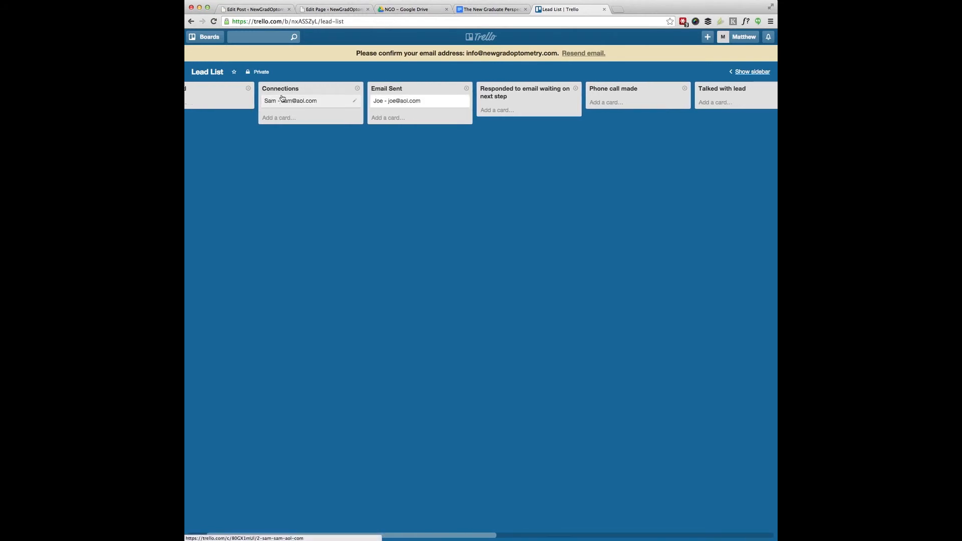
left_click_drag(289, 104, 399, 105)
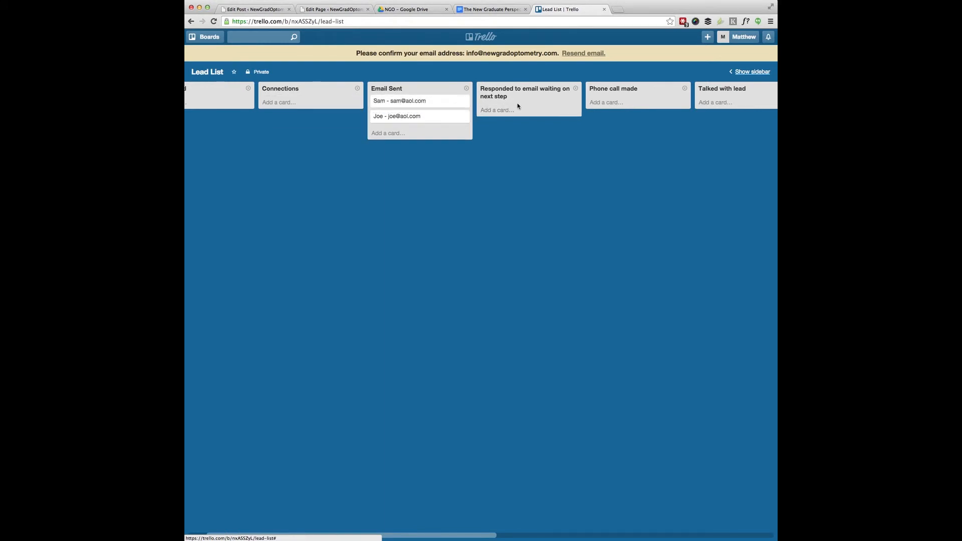
scroll(515, 97, "right", 1)
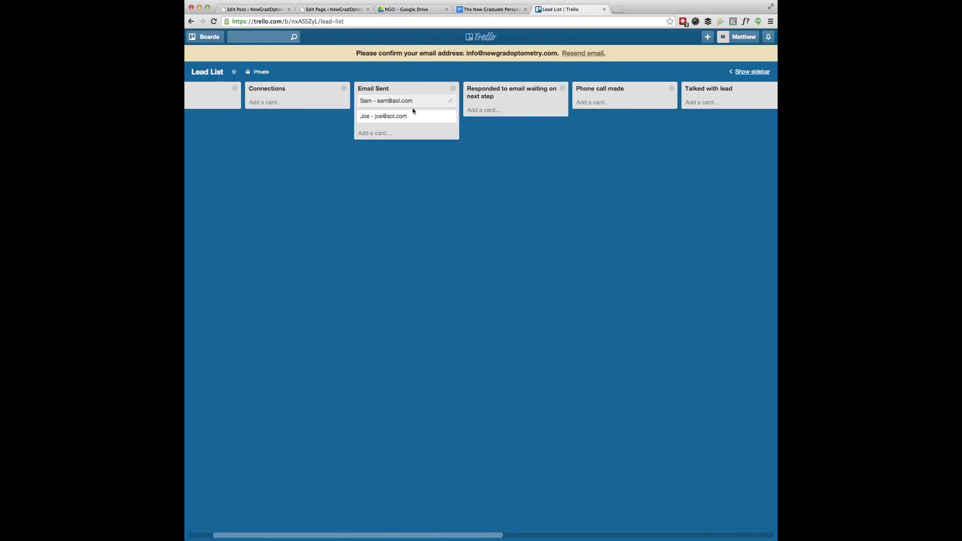
left_click_drag(393, 102, 484, 107)
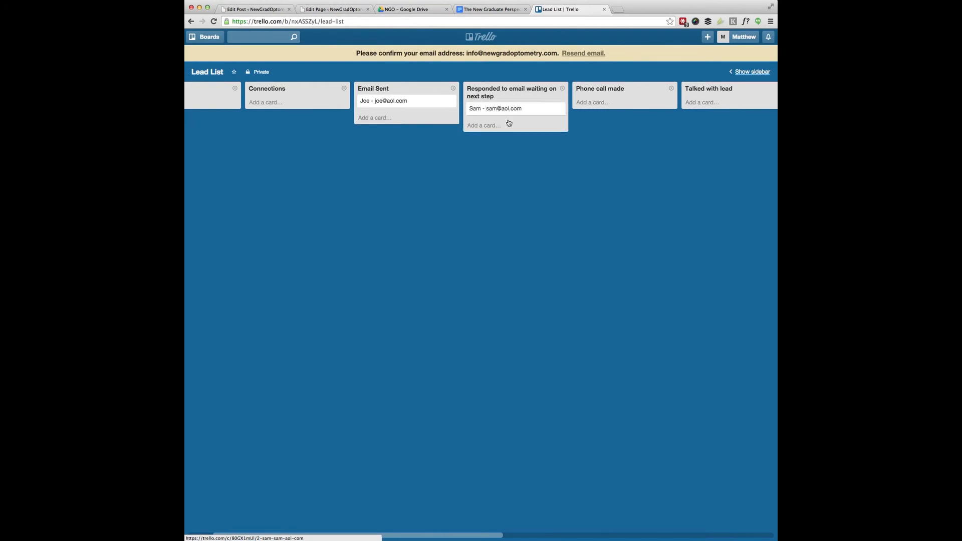
scroll(503, 144, "right", 1)
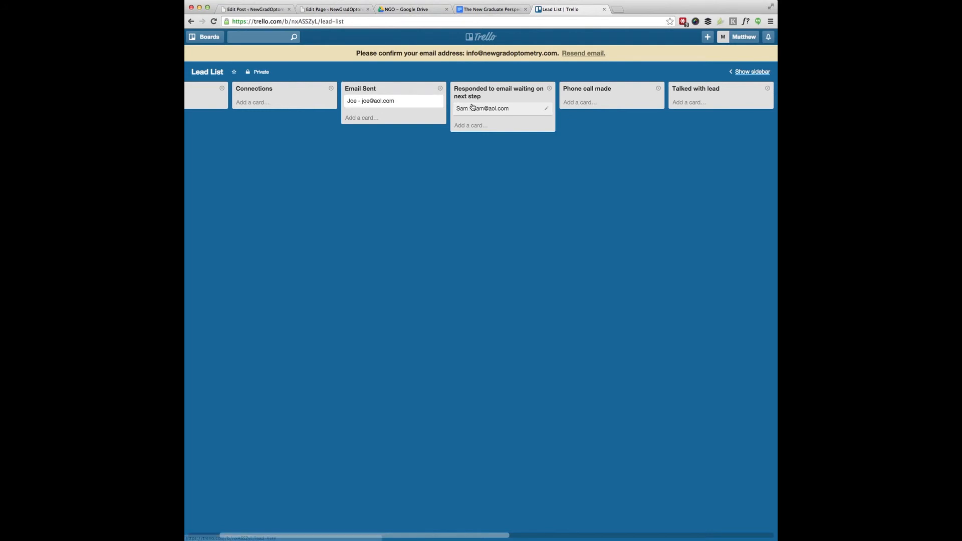
left_click_drag(489, 108, 573, 99)
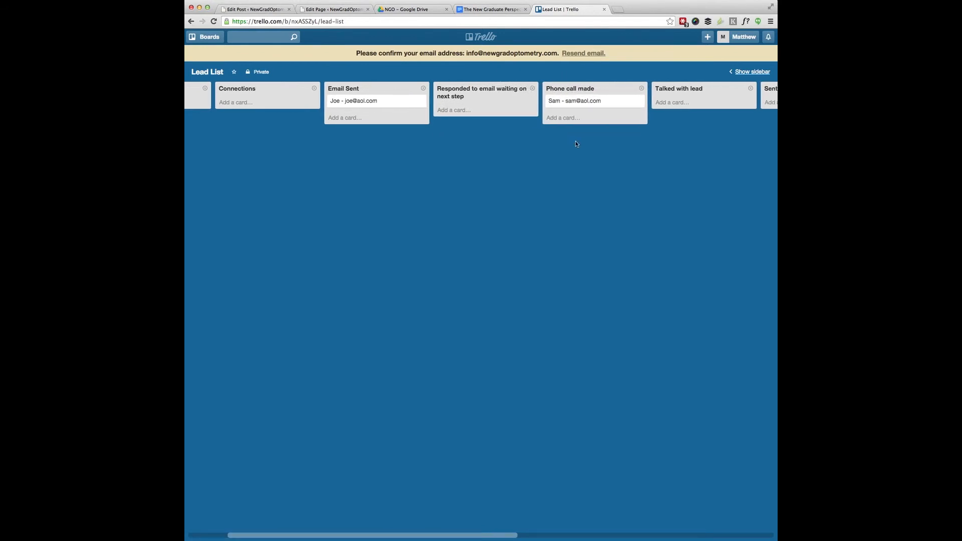
Step: Move the first lead card through Responded to email into Talked with lead
scroll(575, 144, "left", 1)
scroll(575, 144, "right", 1)
scroll(575, 144, "right", 3)
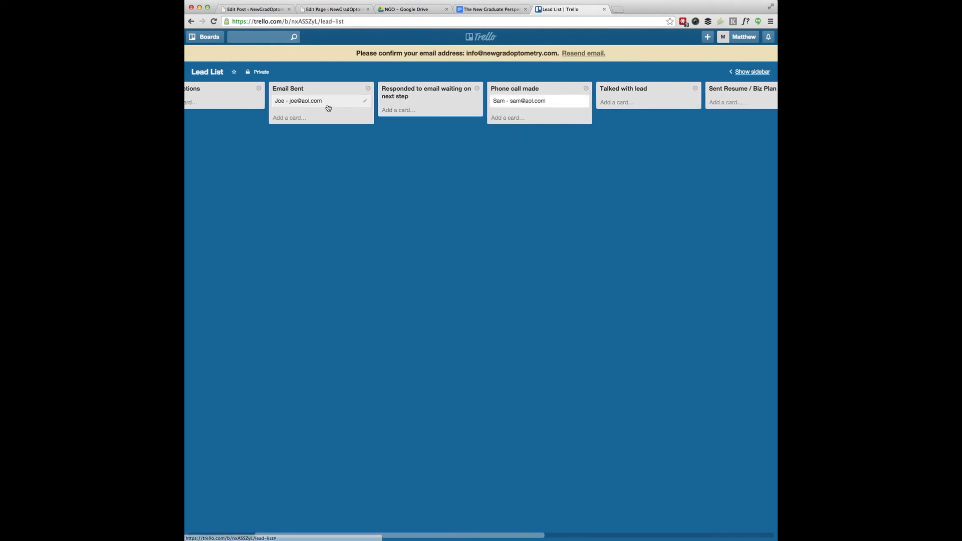
left_click_drag(320, 102, 428, 108)
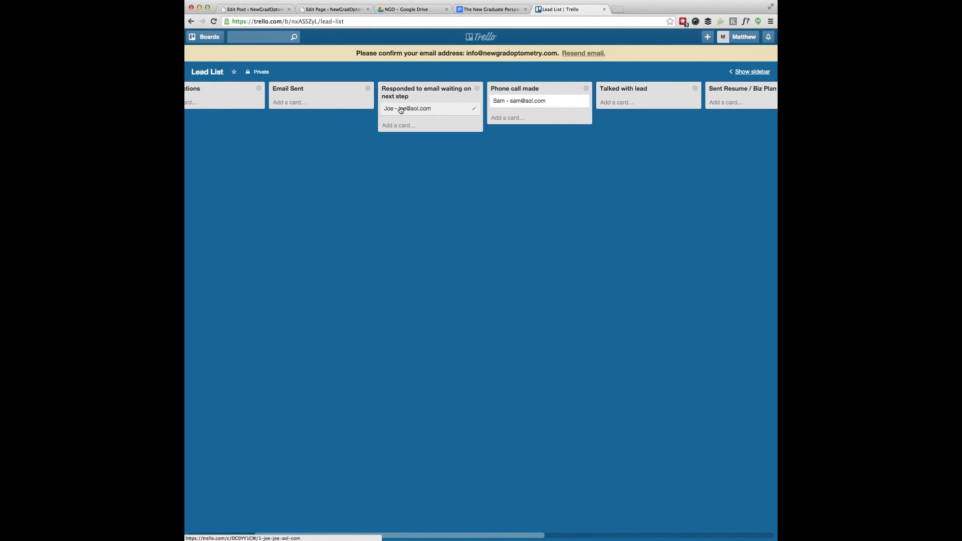
left_click_drag(399, 109, 619, 105)
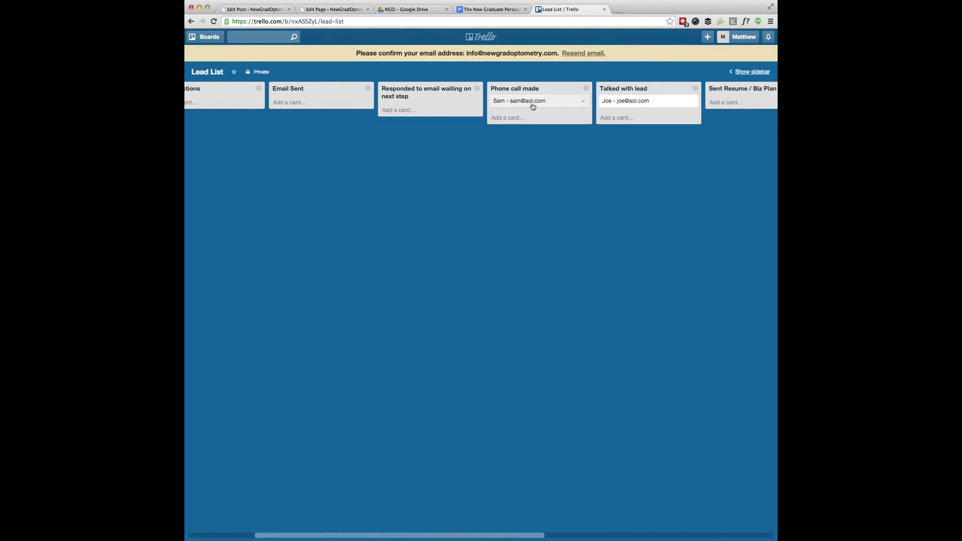
scroll(518, 135, "right", 3)
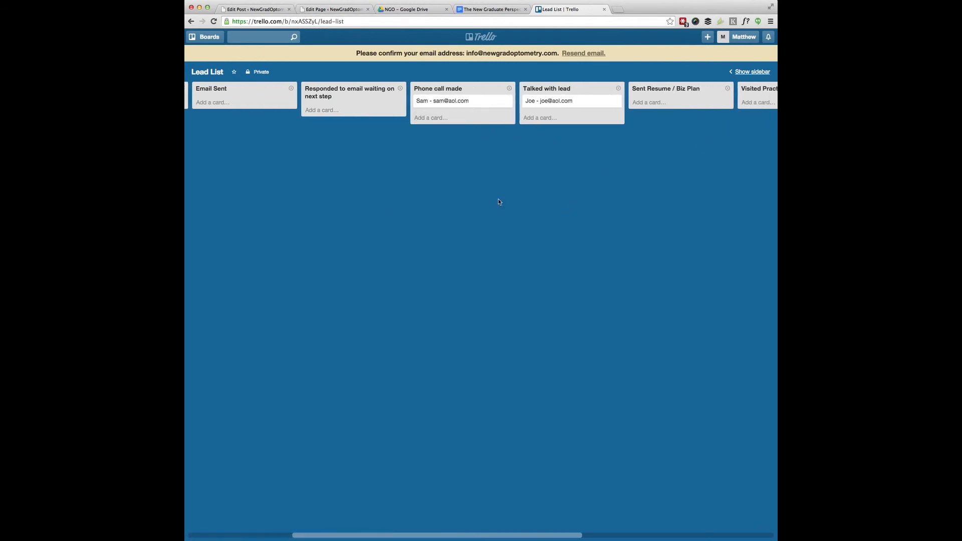
scroll(561, 132, "right", 2)
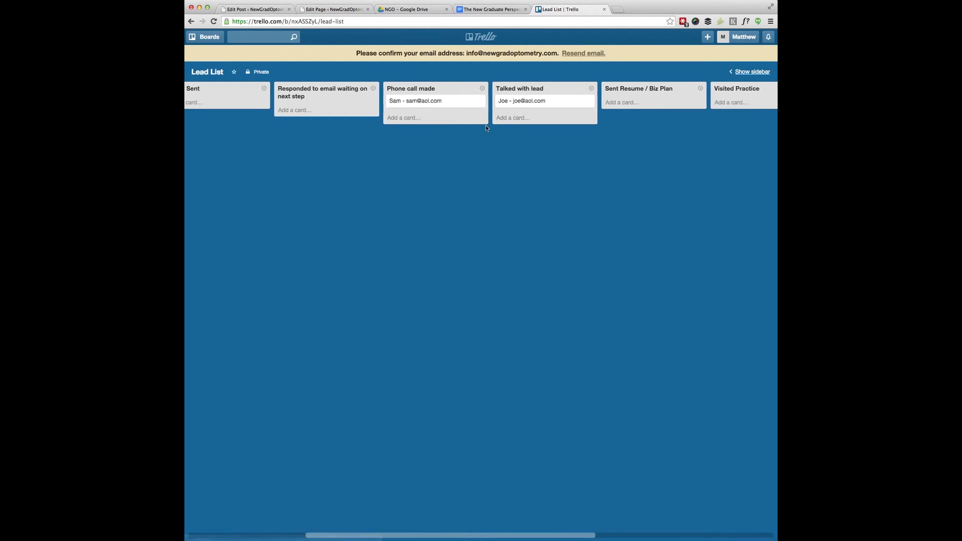
scroll(526, 128, "right", 2)
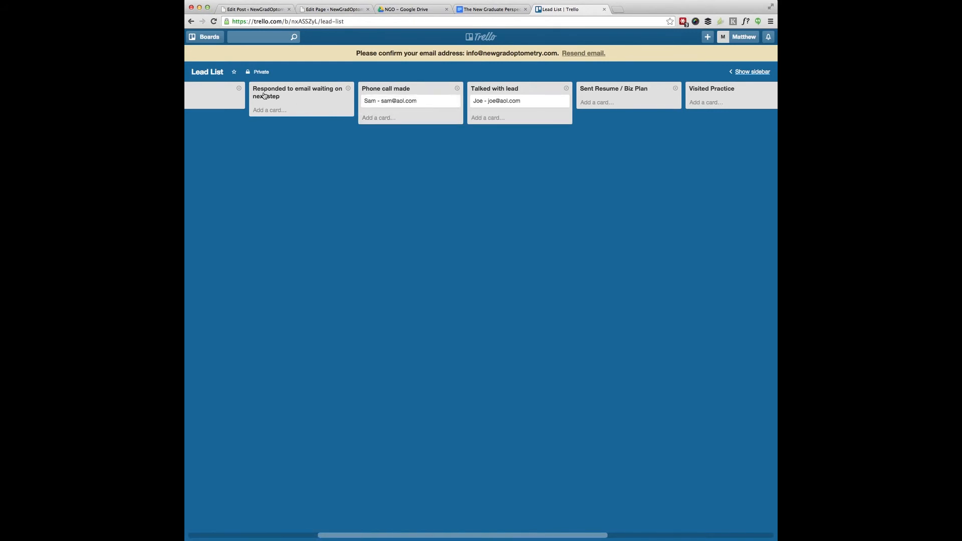
scroll(264, 96, "left", 5)
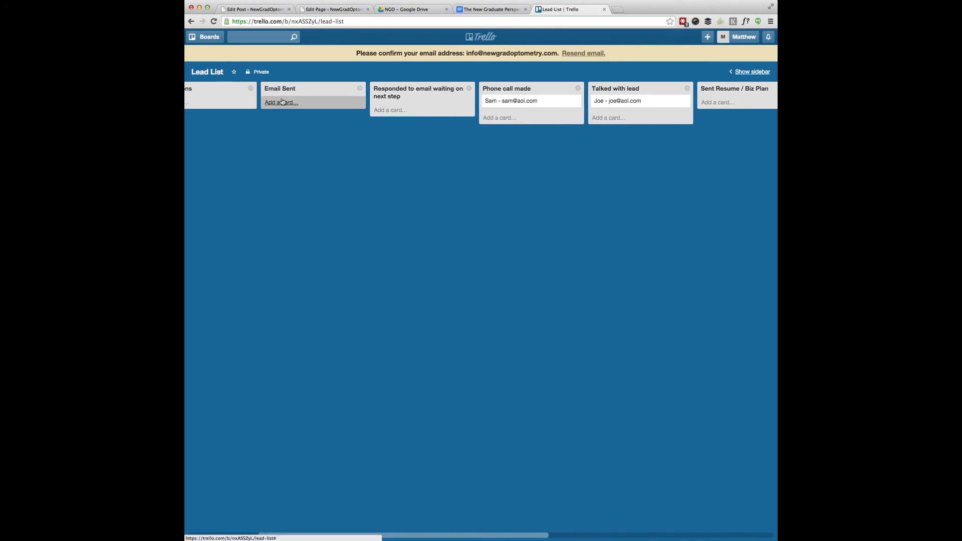
Step: Add a third lead card with a name and e-mail to Email Sent, then drag it to Sent Resume / Biz Plan
left_click(282, 103)
type("Julie -")
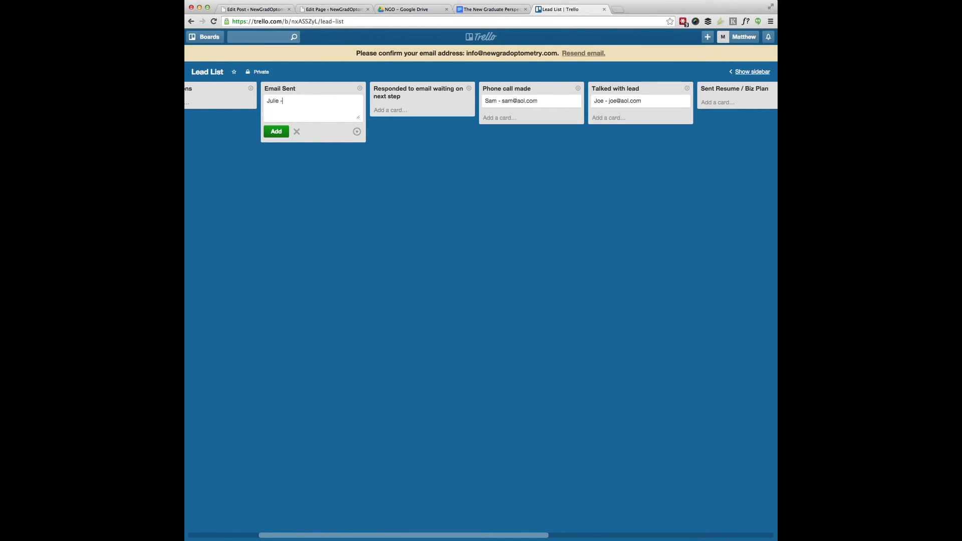
type(" email@aol.com")
left_click(274, 132)
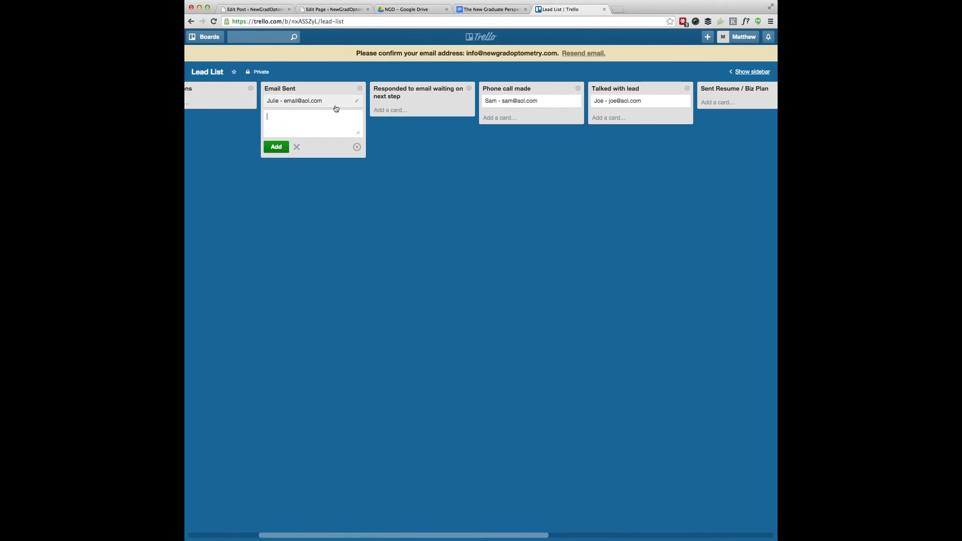
scroll(314, 103, "right", 2)
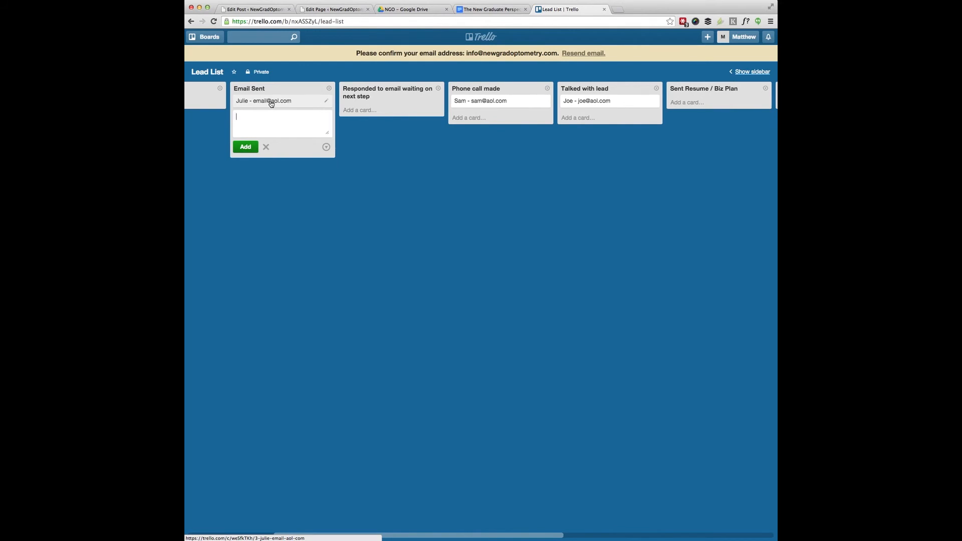
left_click_drag(259, 102, 695, 101)
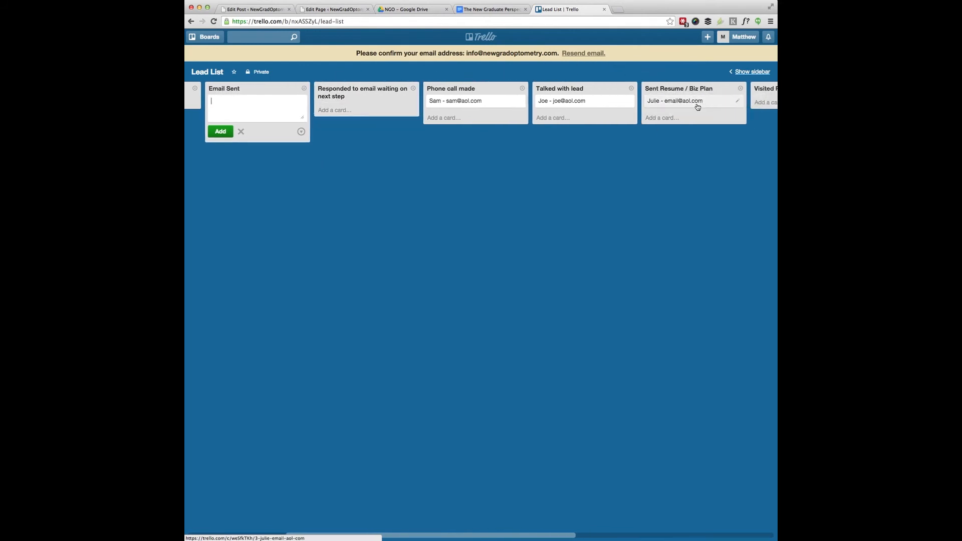
Step: Drag the card onward through Visited Practice and into Offer Recieved
scroll(697, 101, "right", 2)
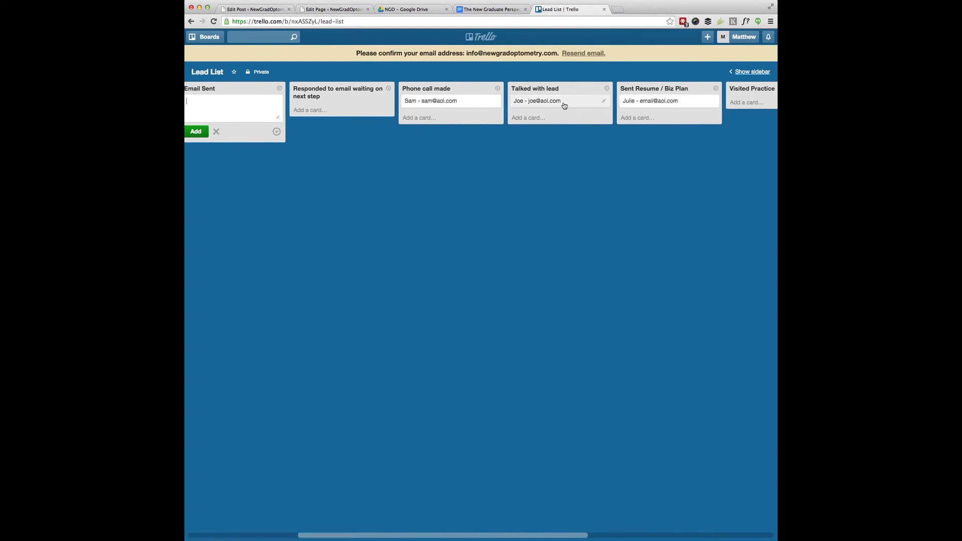
scroll(664, 91, "right", 2)
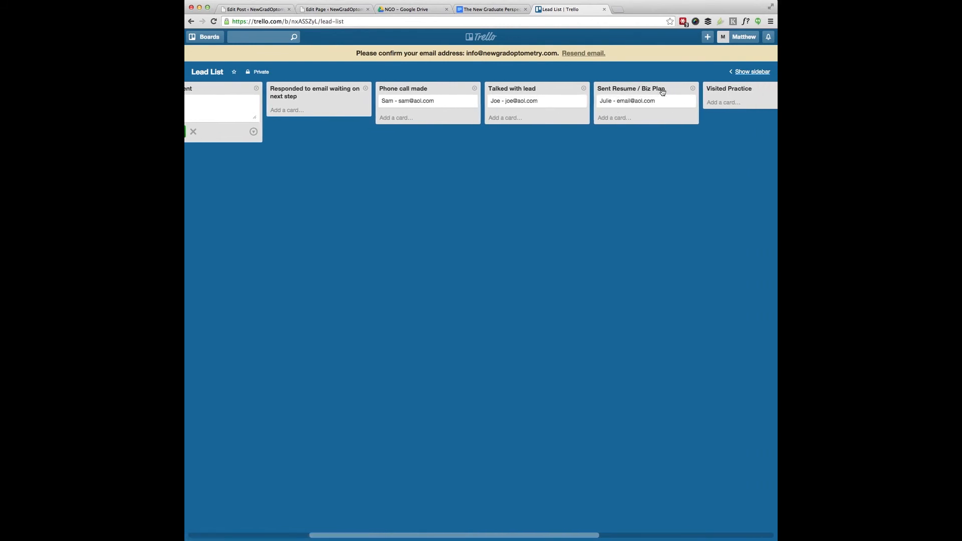
scroll(658, 106, "right", 5)
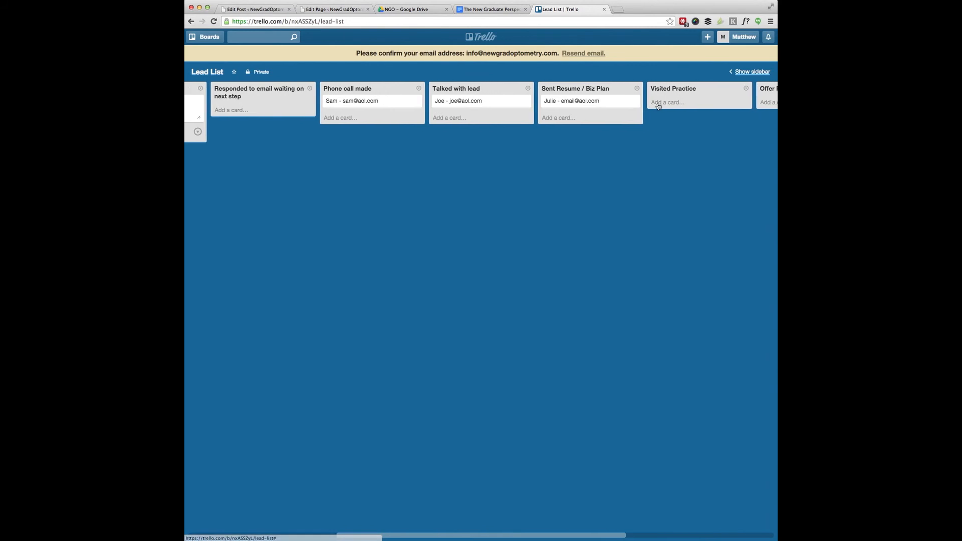
left_click_drag(526, 104, 636, 106)
scroll(632, 110, "right", 1)
scroll(628, 109, "right", 5)
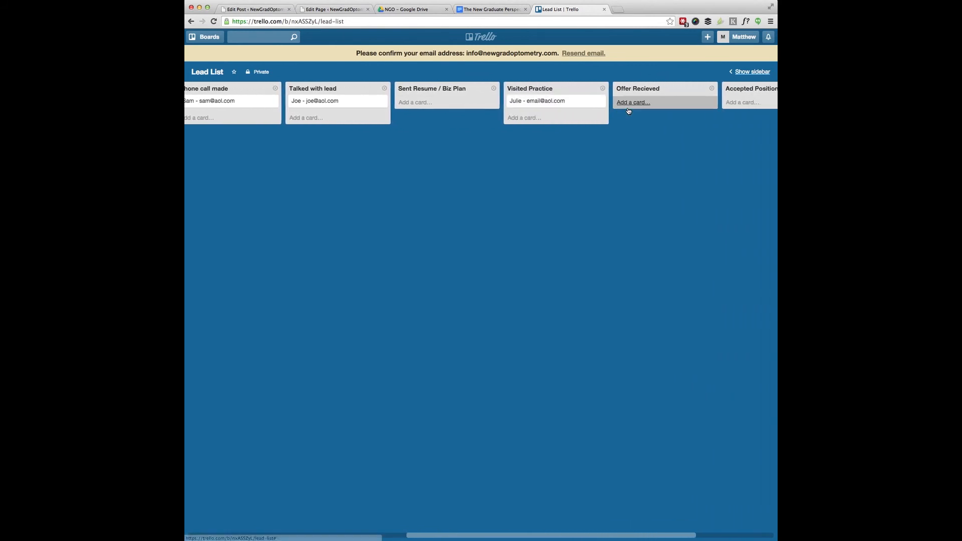
scroll(630, 102, "right", 2)
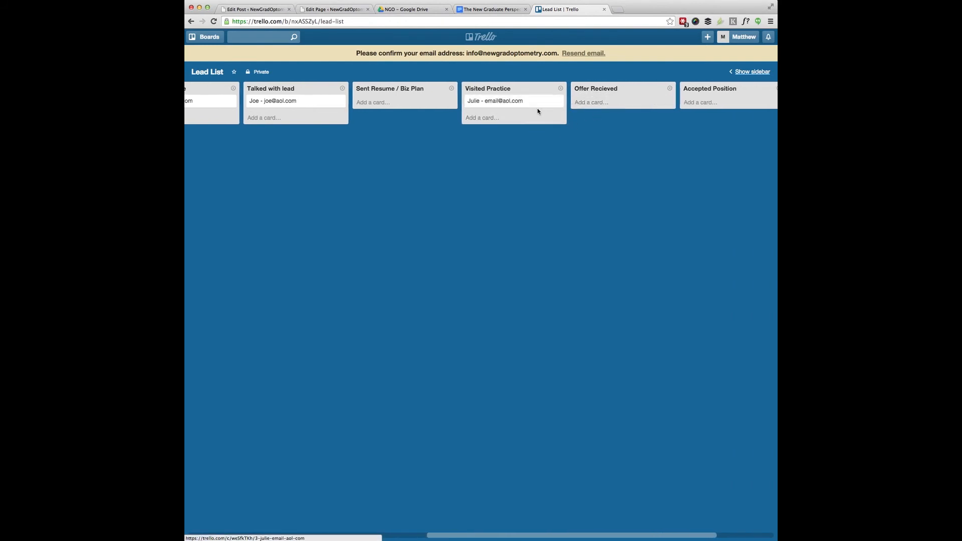
left_click_drag(506, 100, 661, 104)
scroll(598, 103, "right", 2)
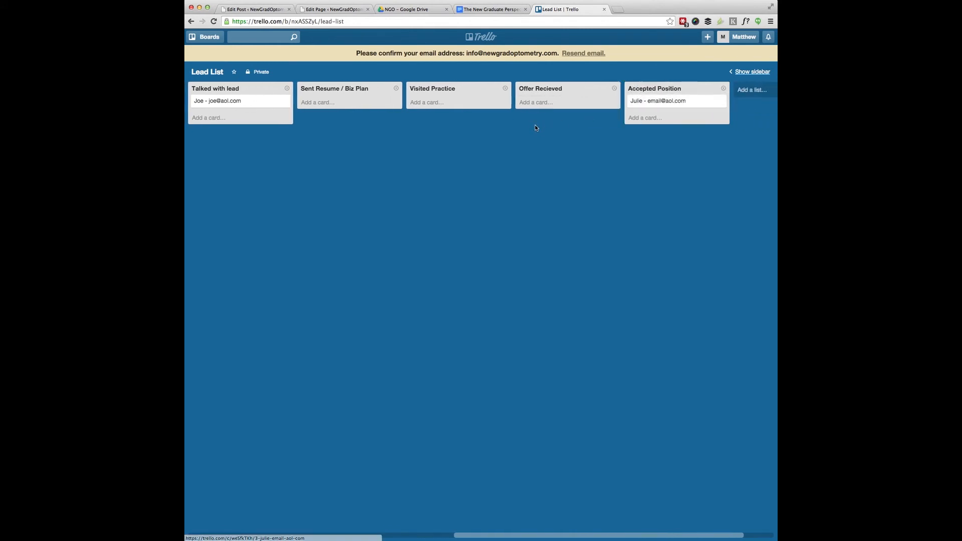
scroll(579, 112, "left", 3)
scroll(579, 113, "left", 20)
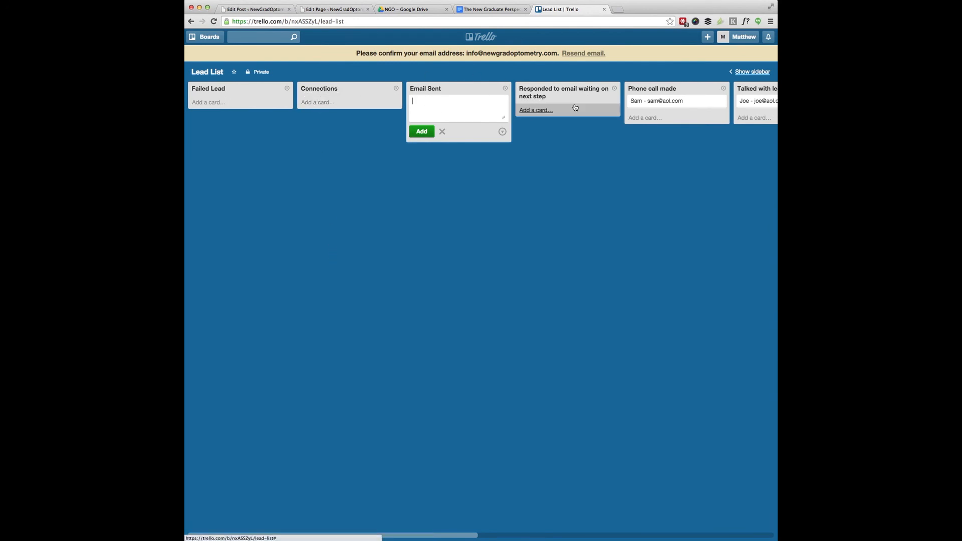
scroll(575, 103, "right", 7)
scroll(575, 106, "right", 5)
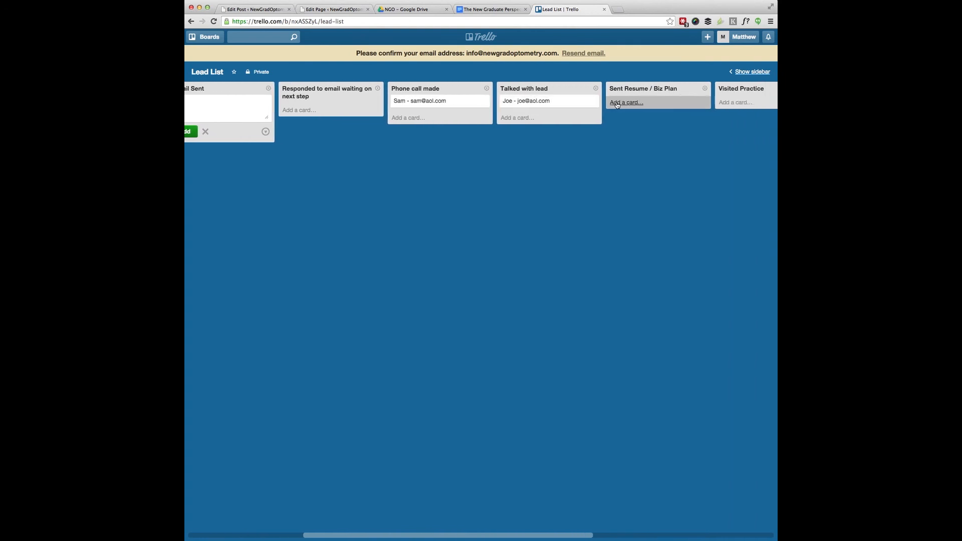
scroll(561, 103, "right", 6)
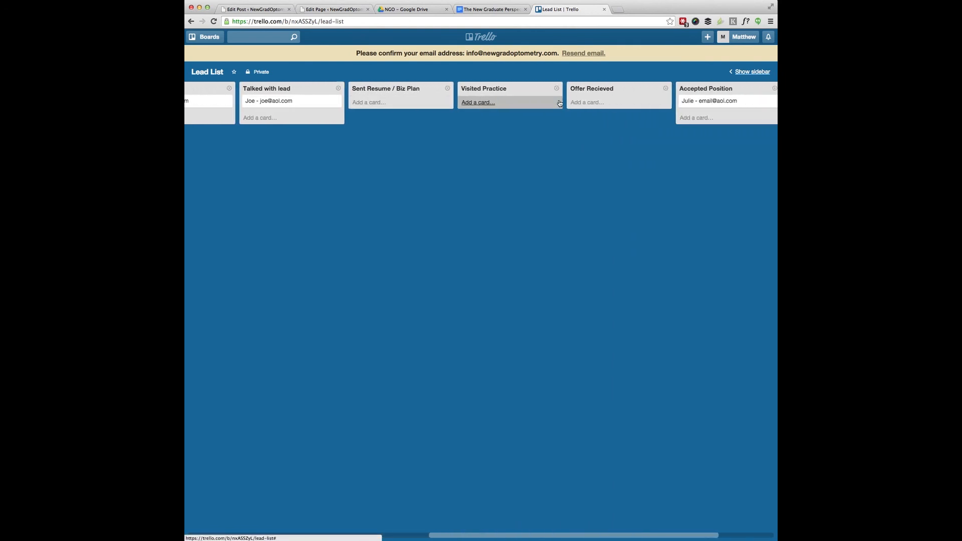
scroll(646, 104, "right", 2)
scroll(659, 106, "right", 2)
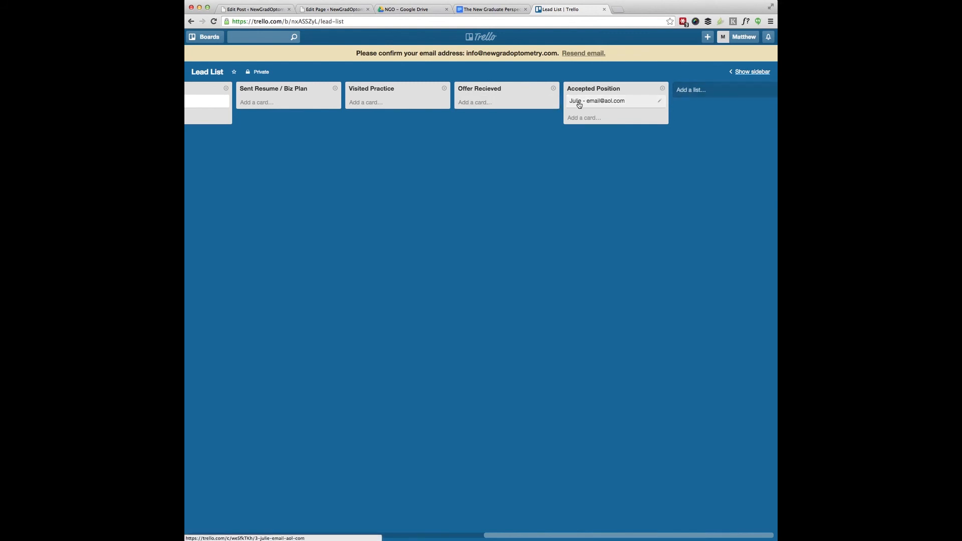
scroll(442, 120, "left", 4)
scroll(443, 120, "left", 3)
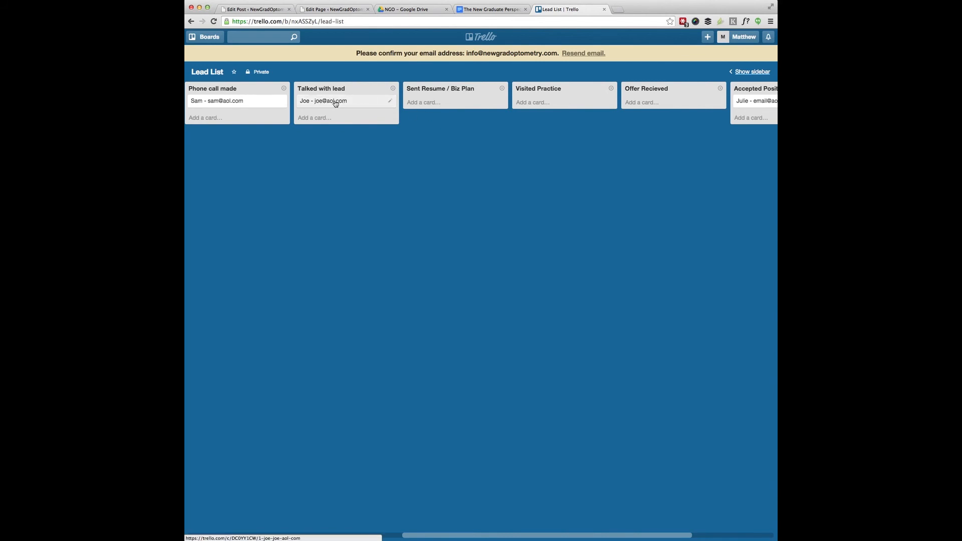
Step: Post the comment 'I talked with lead' on the Talked with lead card, then close the card
left_click(390, 102)
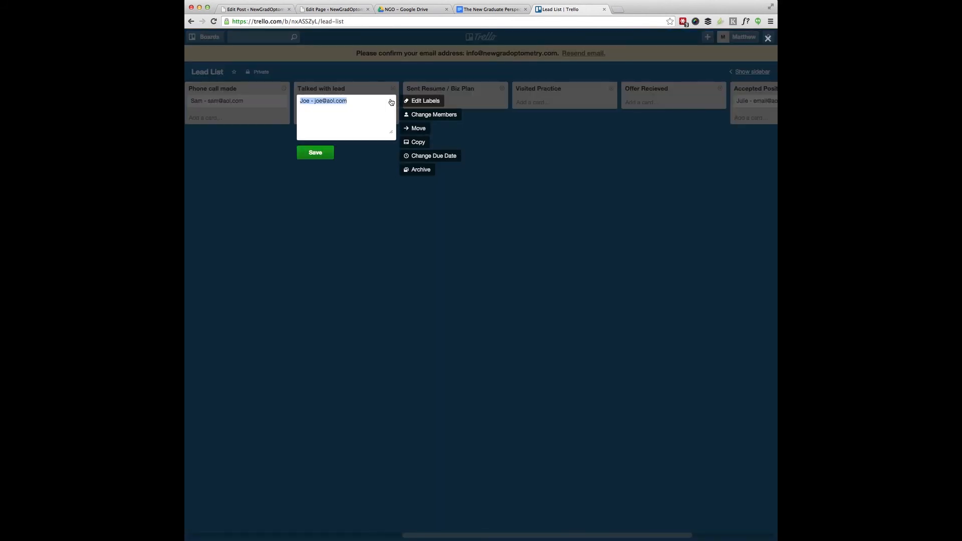
left_click(326, 113)
left_click(317, 155)
left_click(341, 102)
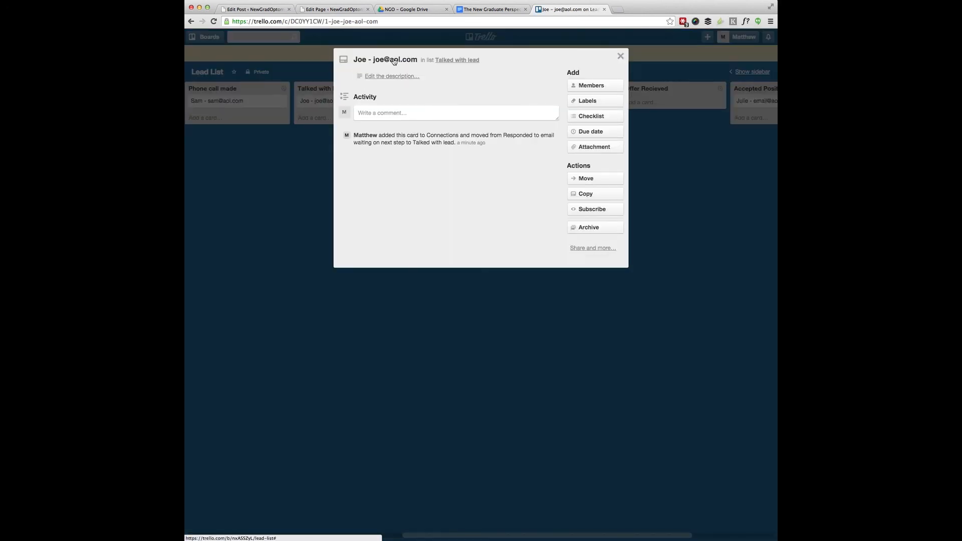
left_click(383, 112)
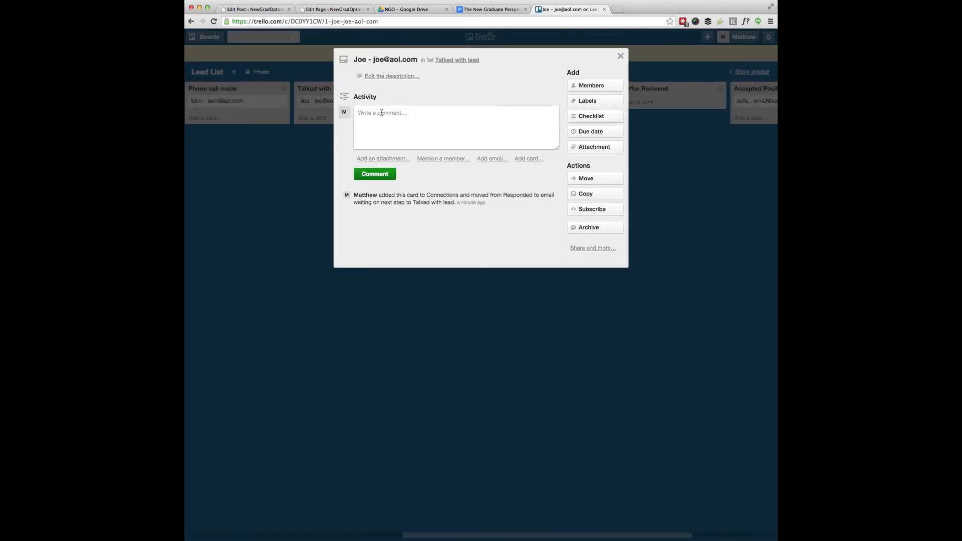
type("I talked with lead")
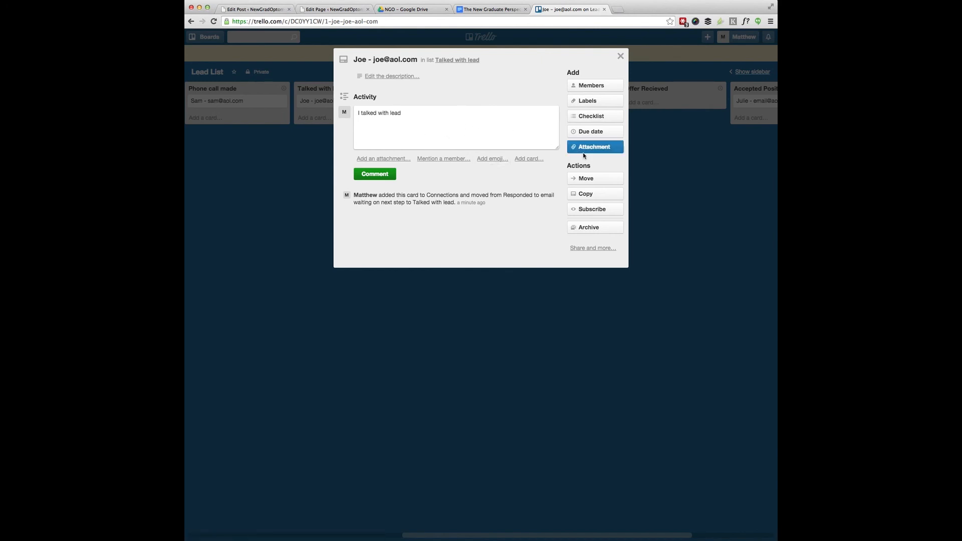
left_click(375, 174)
left_click(621, 56)
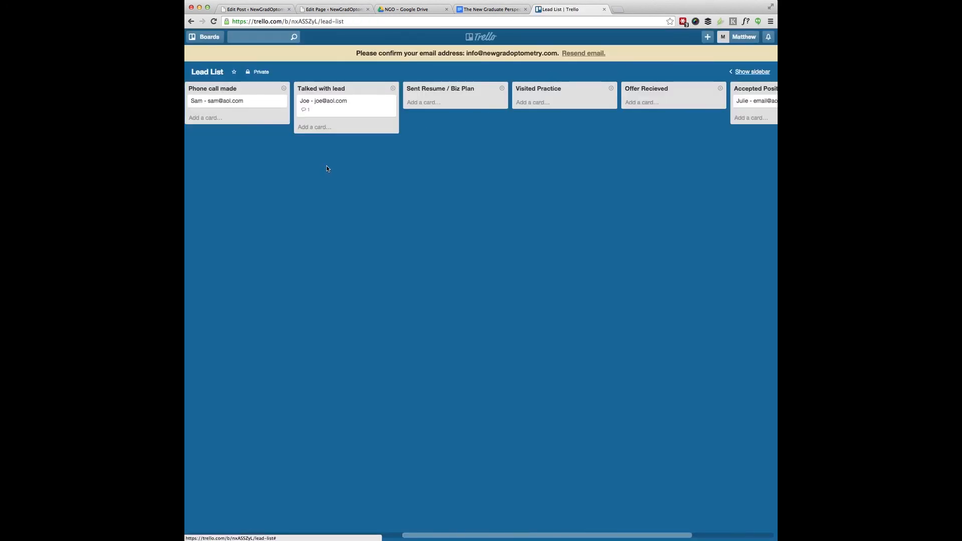
scroll(331, 115, "left", 3)
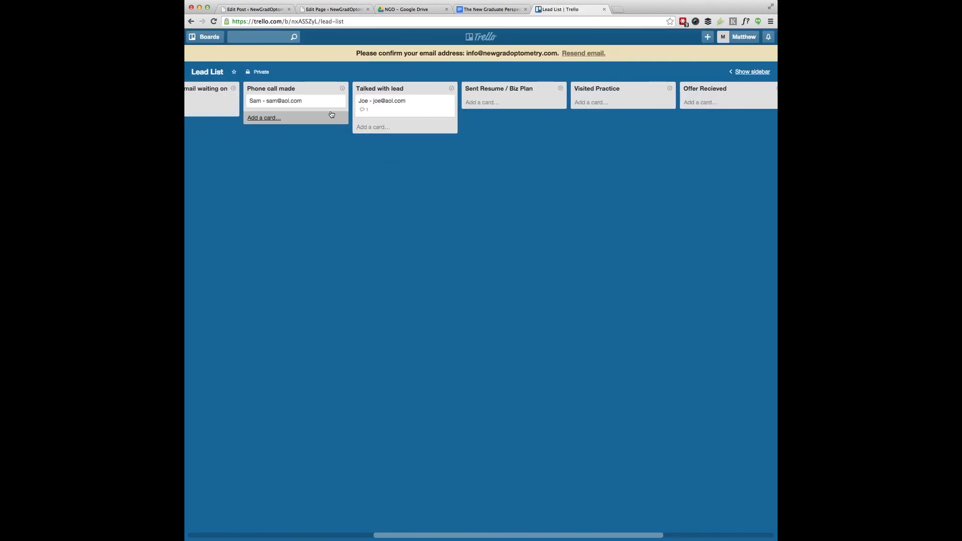
scroll(335, 126, "right", 6)
scroll(478, 105, "right", 2)
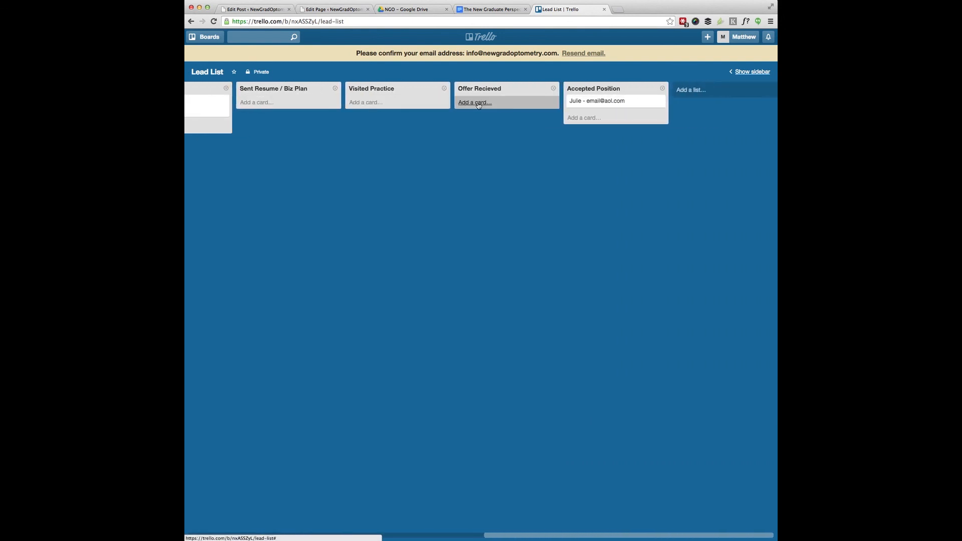
scroll(479, 106, "left", 8)
scroll(478, 105, "left", 6)
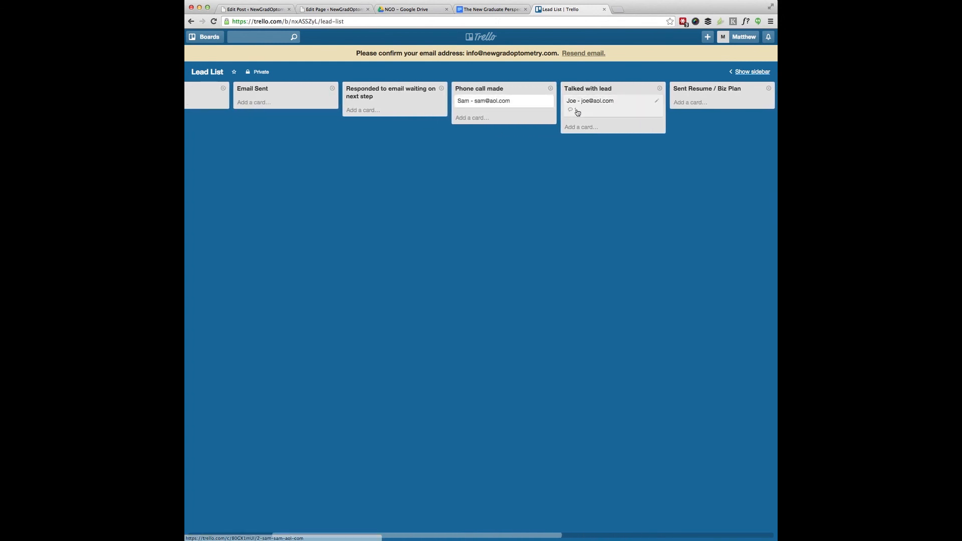
scroll(612, 120, "left", 1)
scroll(612, 120, "right", 6)
scroll(612, 118, "right", 2)
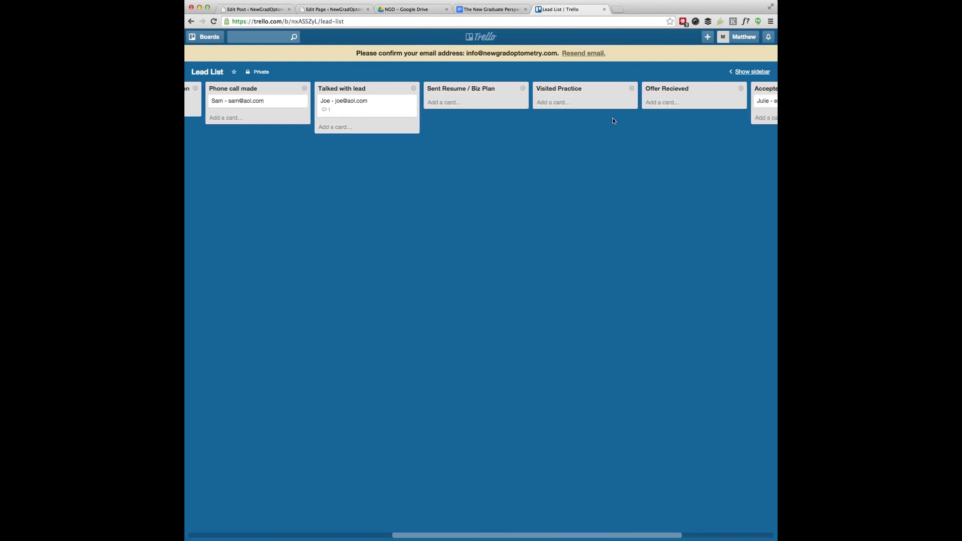
scroll(612, 118, "left", 6)
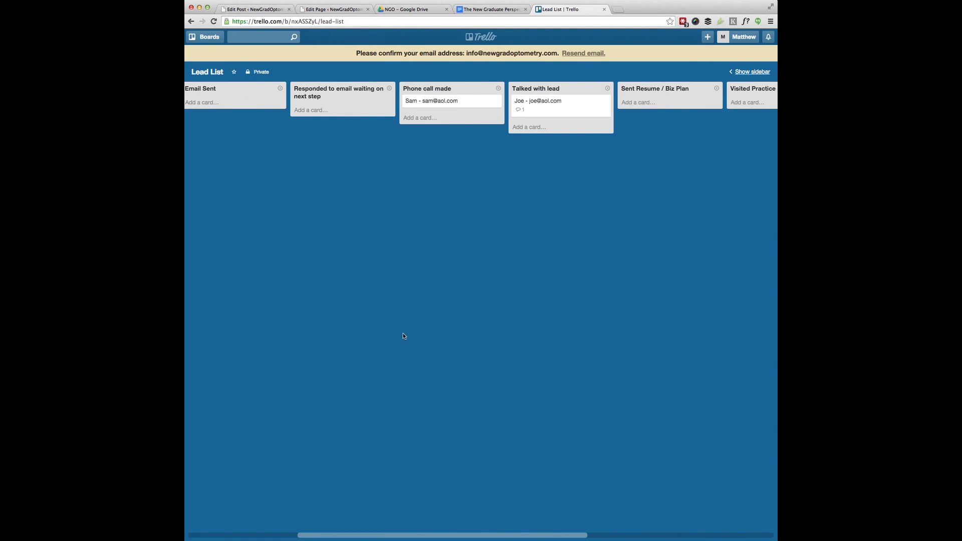
scroll(403, 335, "left", 5)
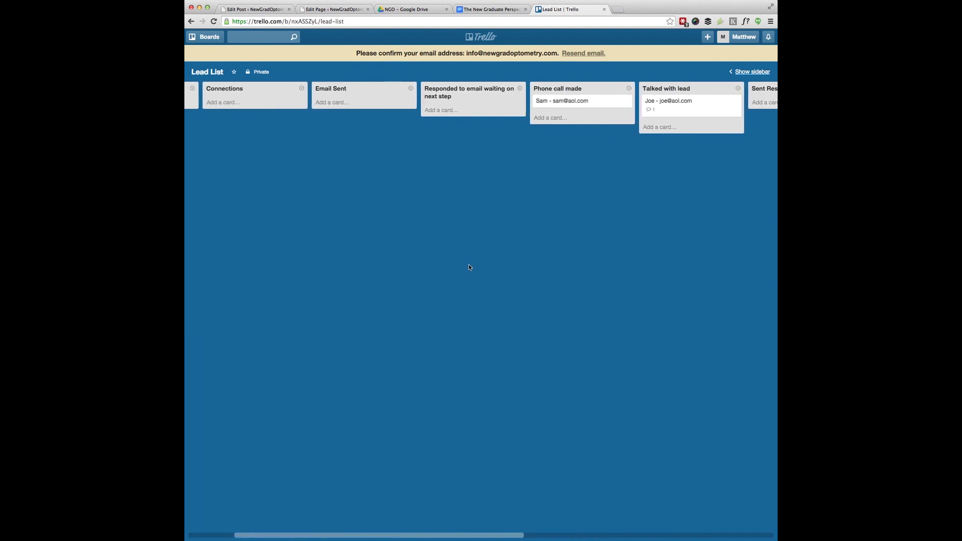
scroll(470, 267, "left", 4)
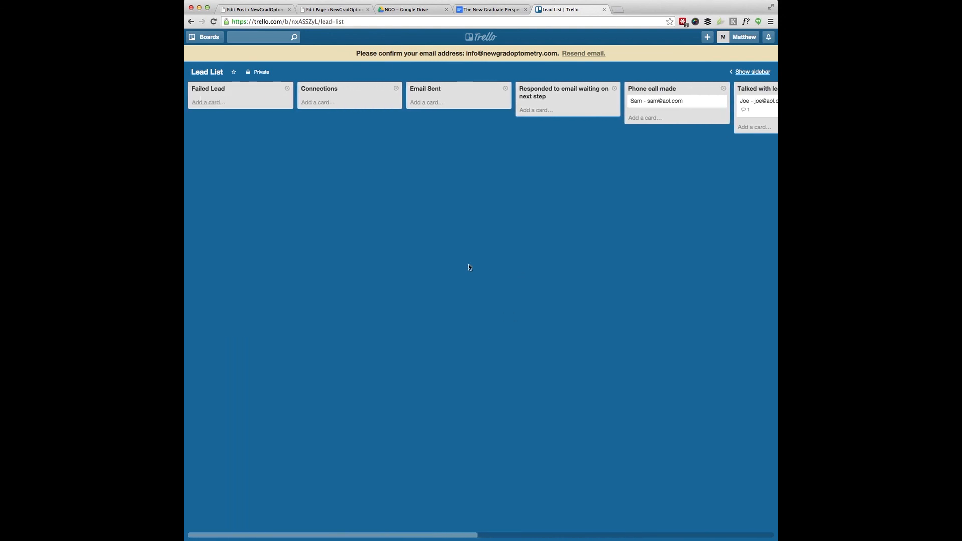
scroll(469, 267, "right", 20)
scroll(469, 267, "left", 4)
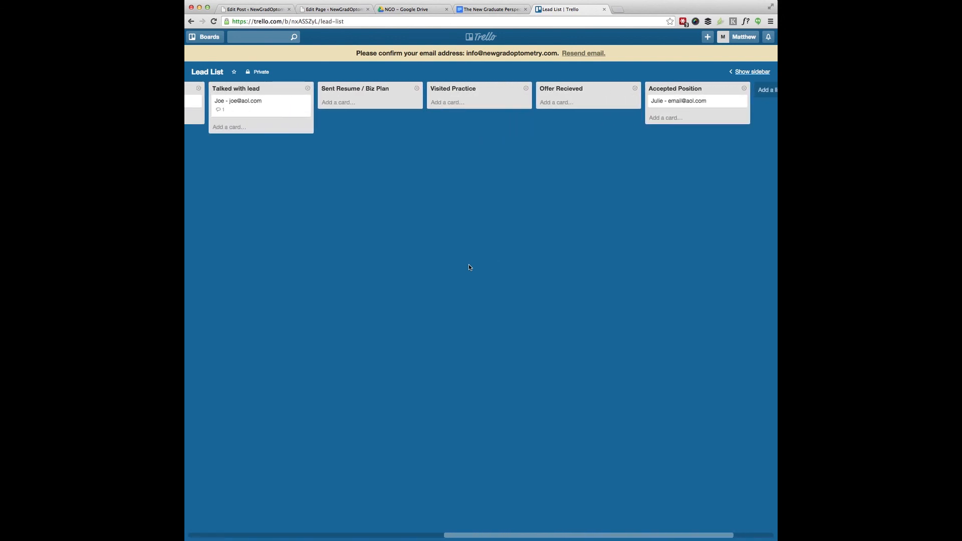